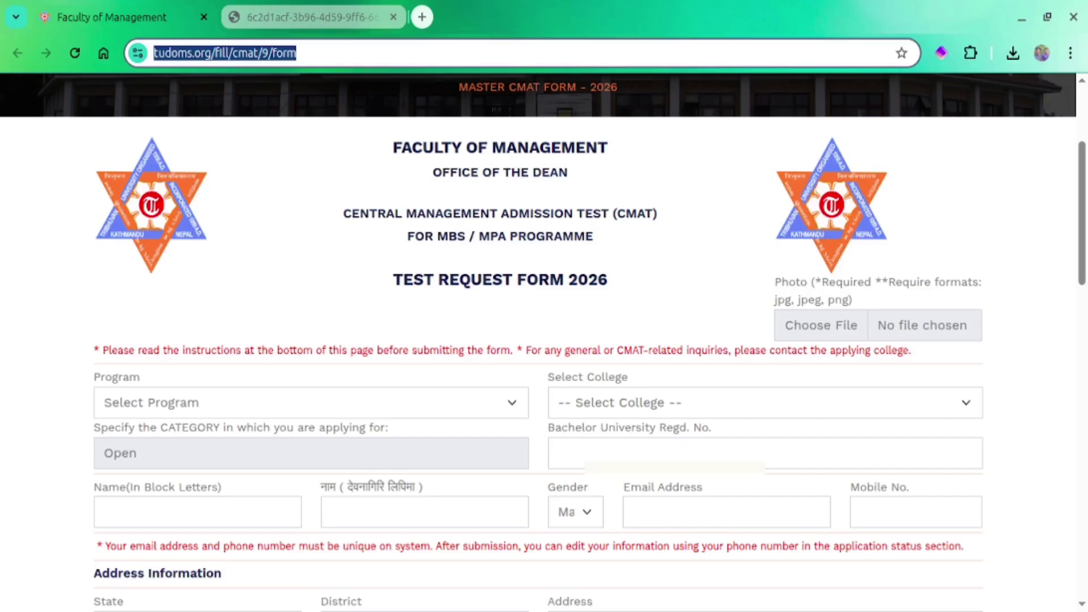
Bring up the file picker for the Photo field at the top of the CMAT Test Request Form
{"action": "scroll", "coordinate": [648, 195], "scroll_direction": "down", "scroll_amount": 2}
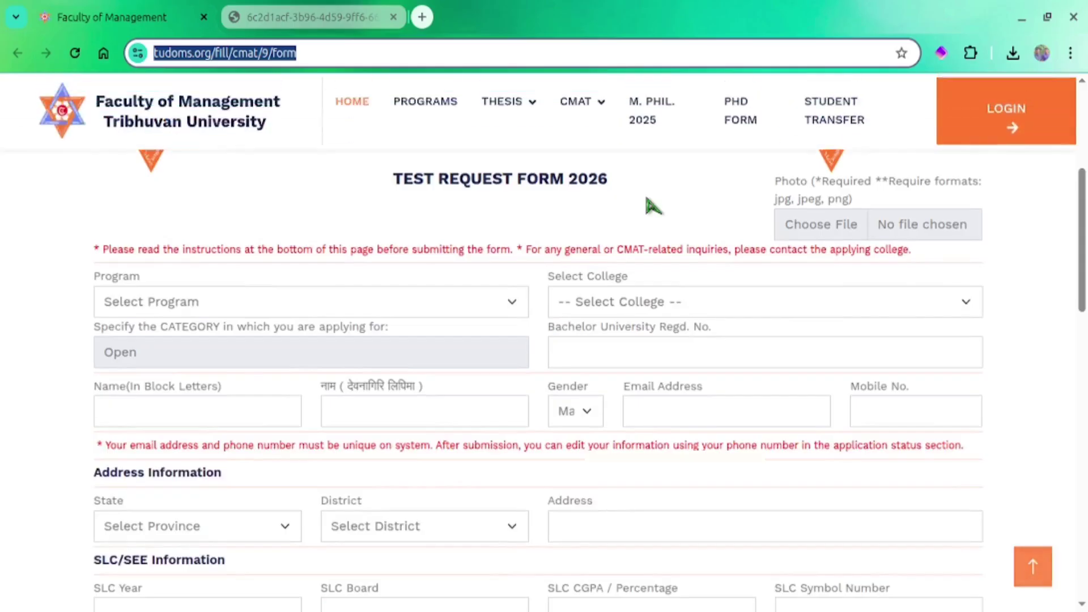
{"action": "scroll", "coordinate": [826, 306], "scroll_direction": "up", "scroll_amount": 2}
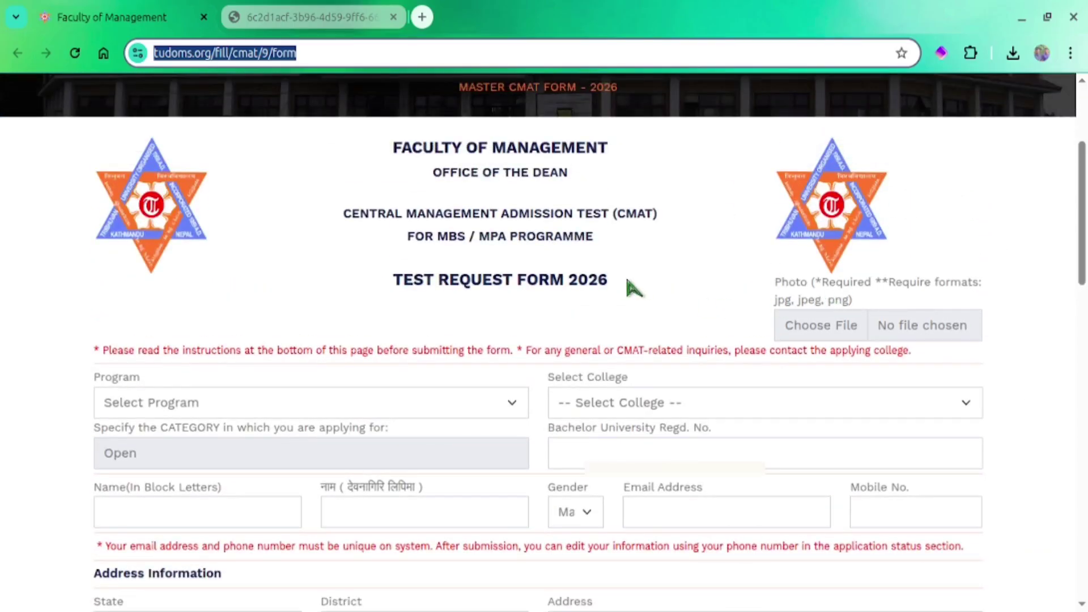
{"action": "left_click", "coordinate": [892, 334]}
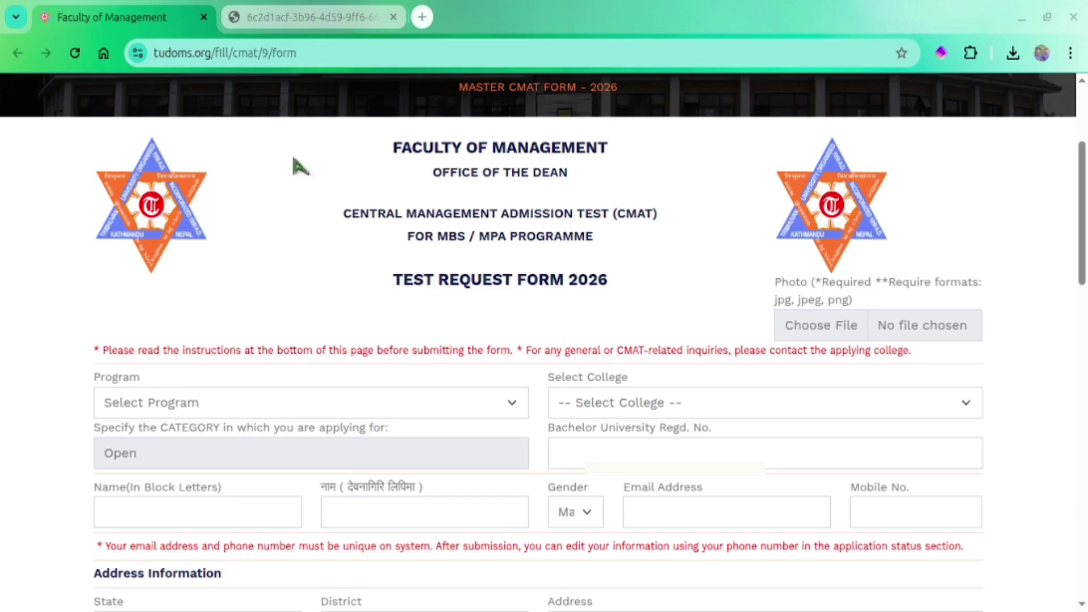
Attach passphoto.png as the applicant's photo and set the Program to MBS
{"action": "left_click", "coordinate": [946, 594]}
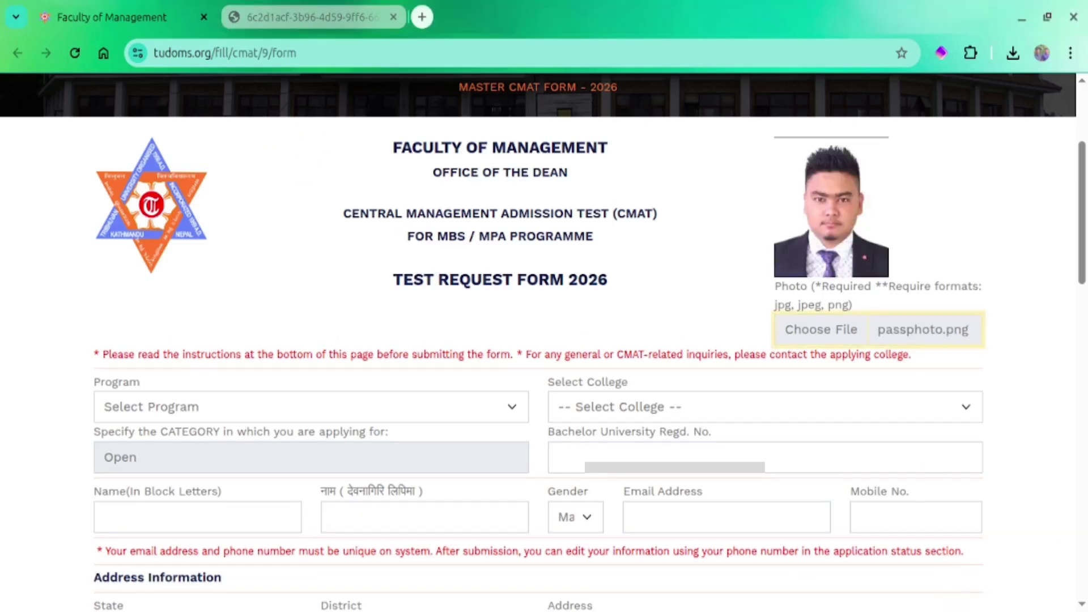
{"action": "left_click", "coordinate": [297, 412]}
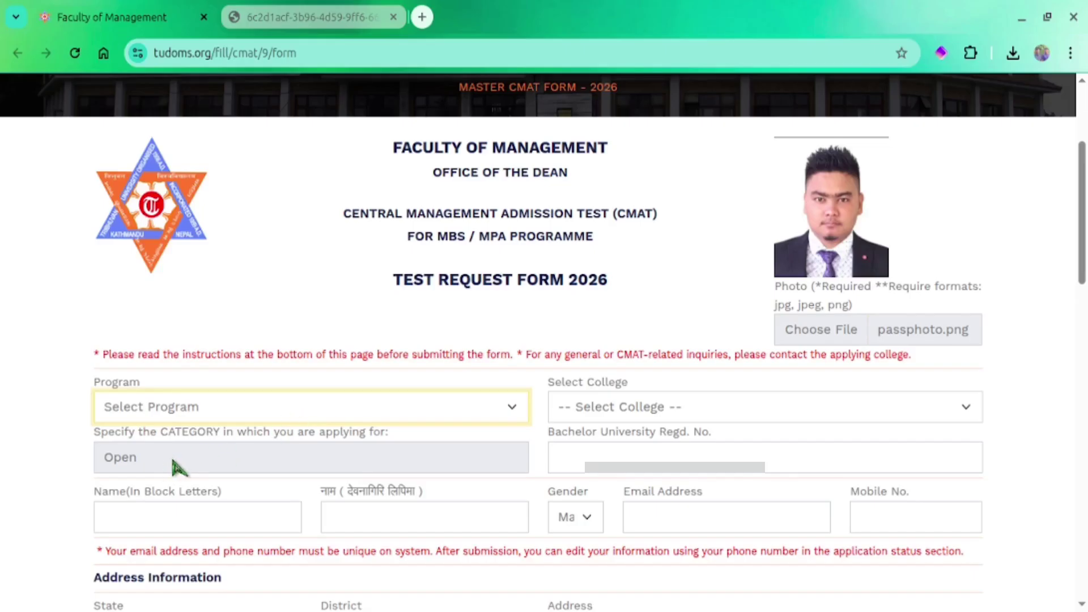
{"action": "key", "text": "Down"}
Choose Birendra Memorial College, Dharan as the college
{"action": "key", "text": "Tab"}
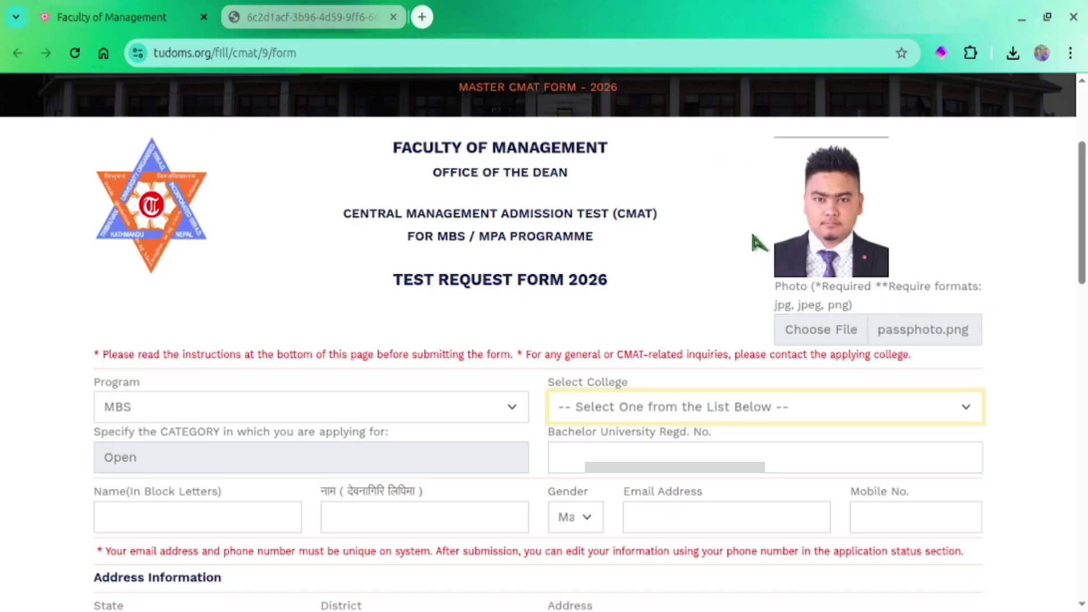
{"action": "left_click", "coordinate": [742, 360]}
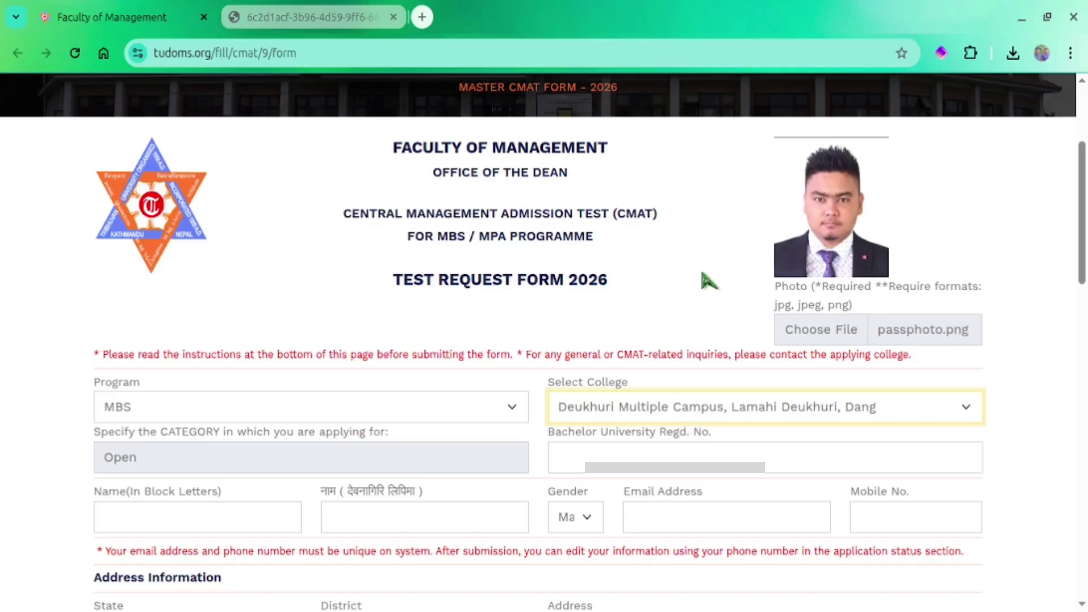
{"action": "key", "text": "Down"}
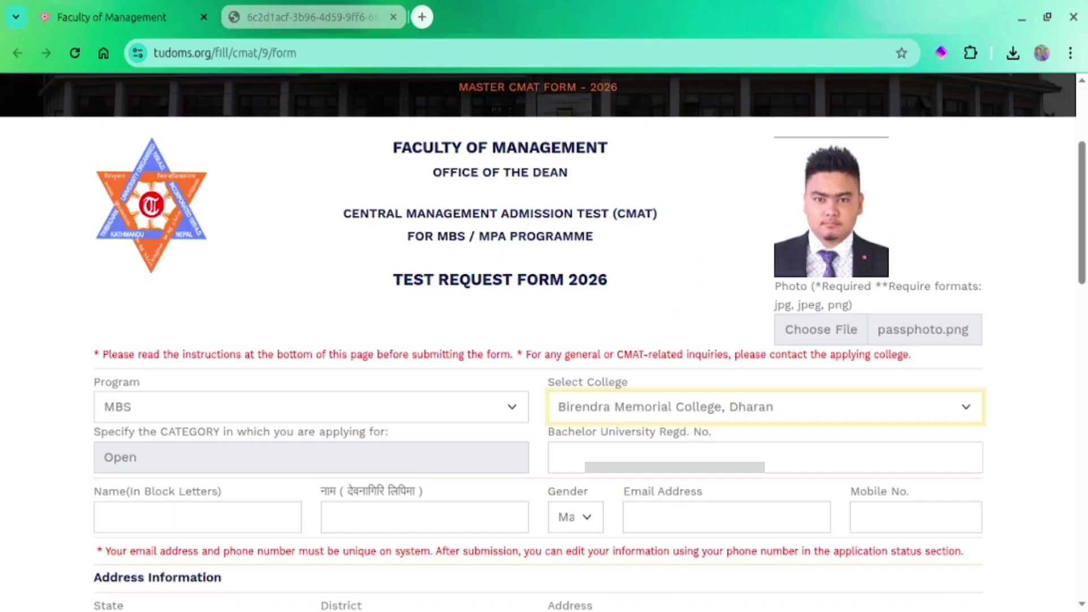
{"action": "left_click", "coordinate": [358, 473]}
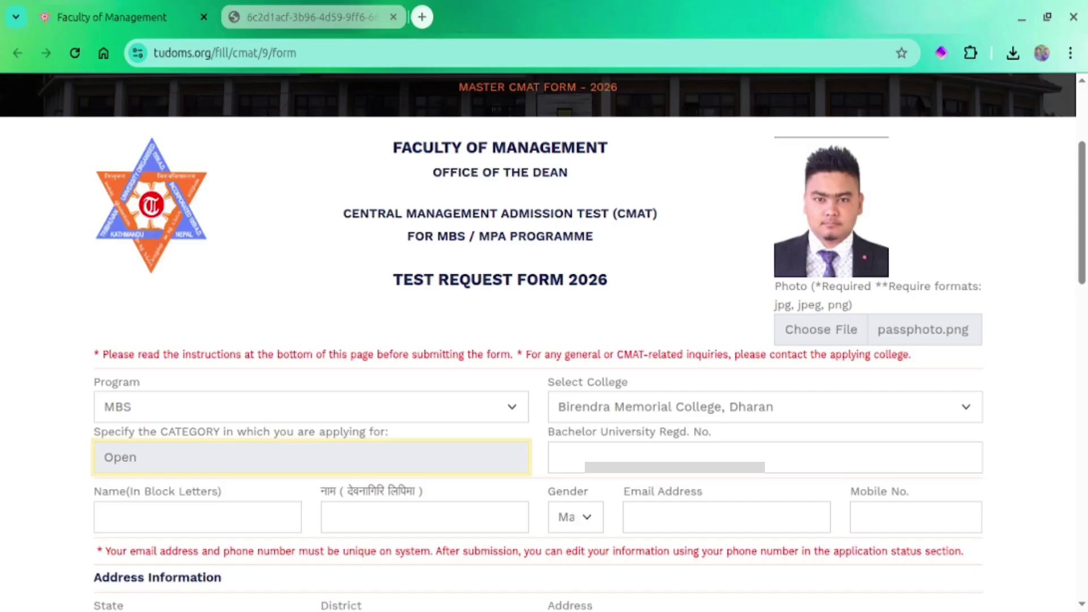
Enter the bachelor registration number and the applicant's name in block letters
{"action": "left_click", "coordinate": [625, 457]}
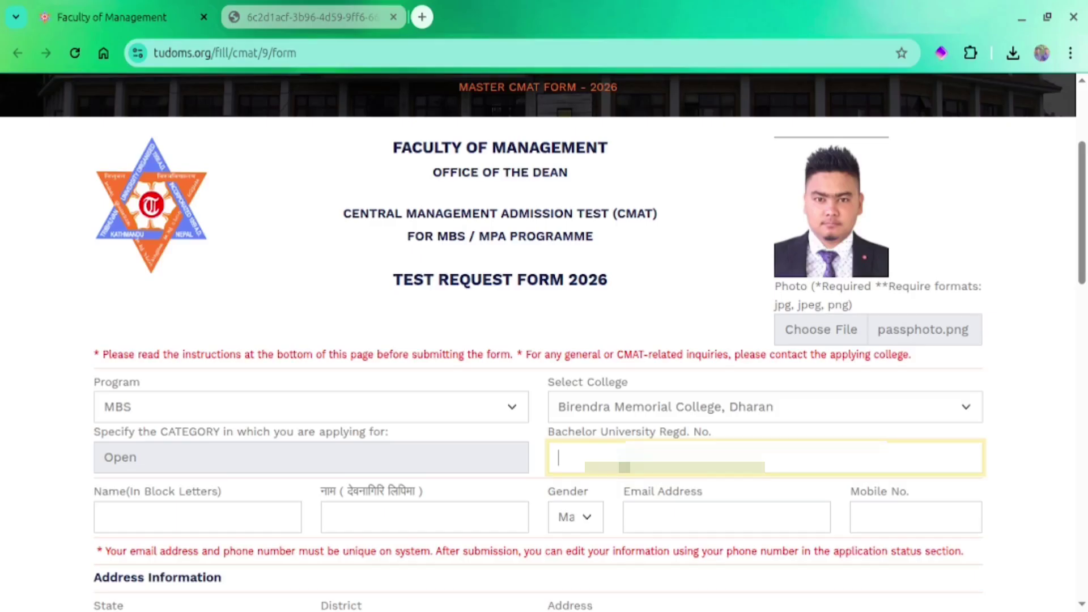
{"action": "type", "text": "7-2-•••••••••••"}
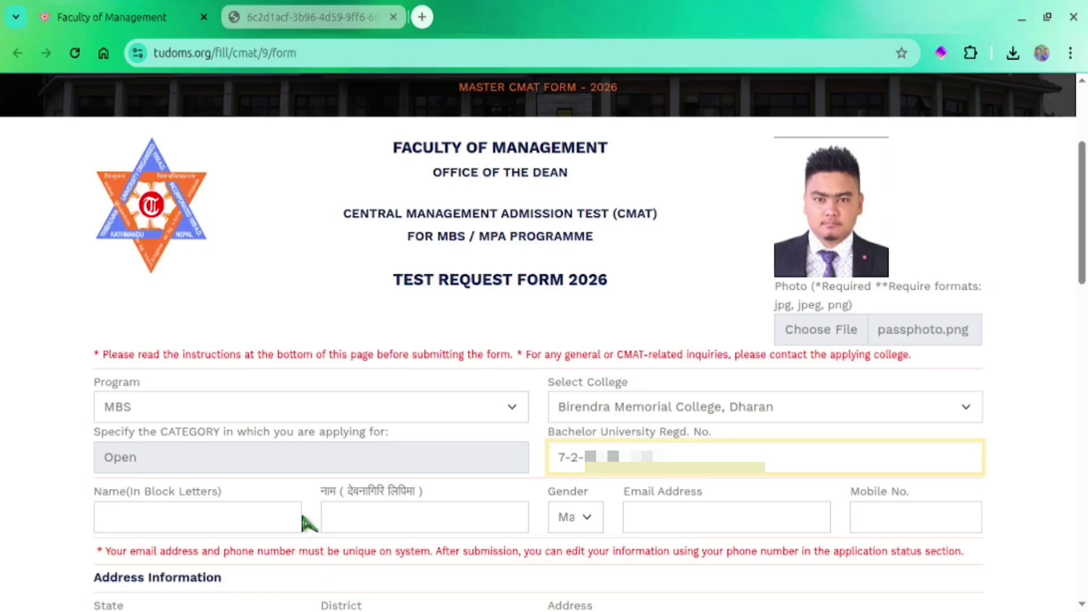
{"action": "left_click", "coordinate": [234, 523]}
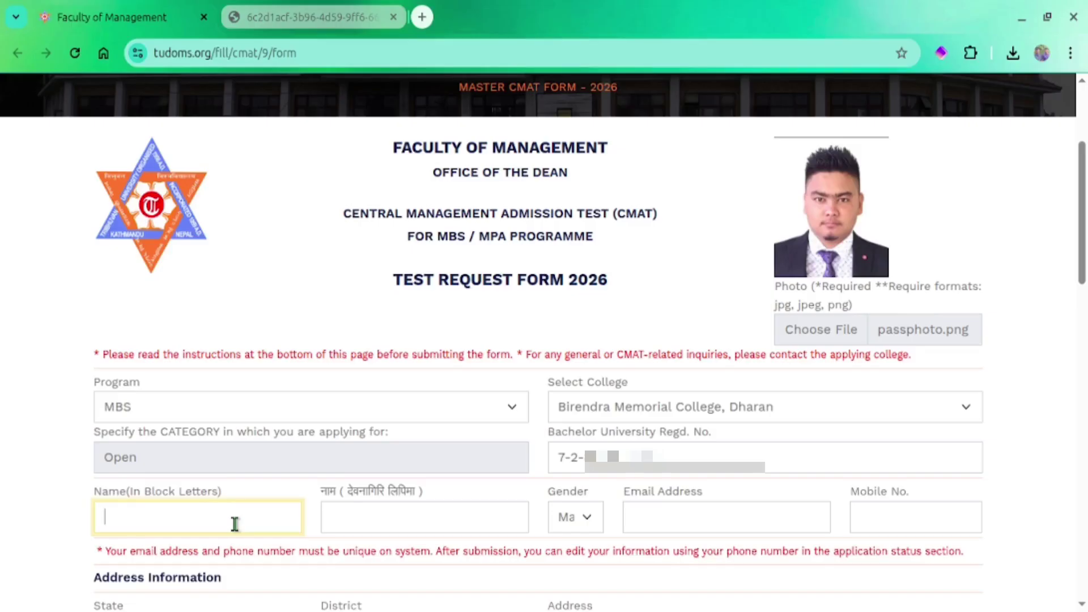
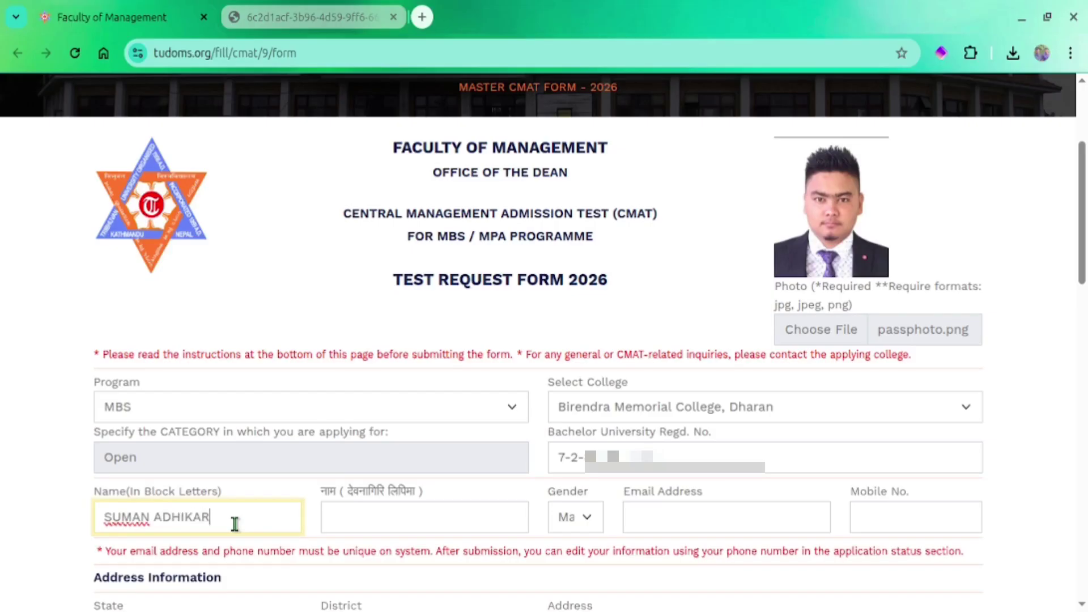
Enter the applicant's name in Devanagari, correcting the final vowel
{"action": "left_click", "coordinate": [346, 515]}
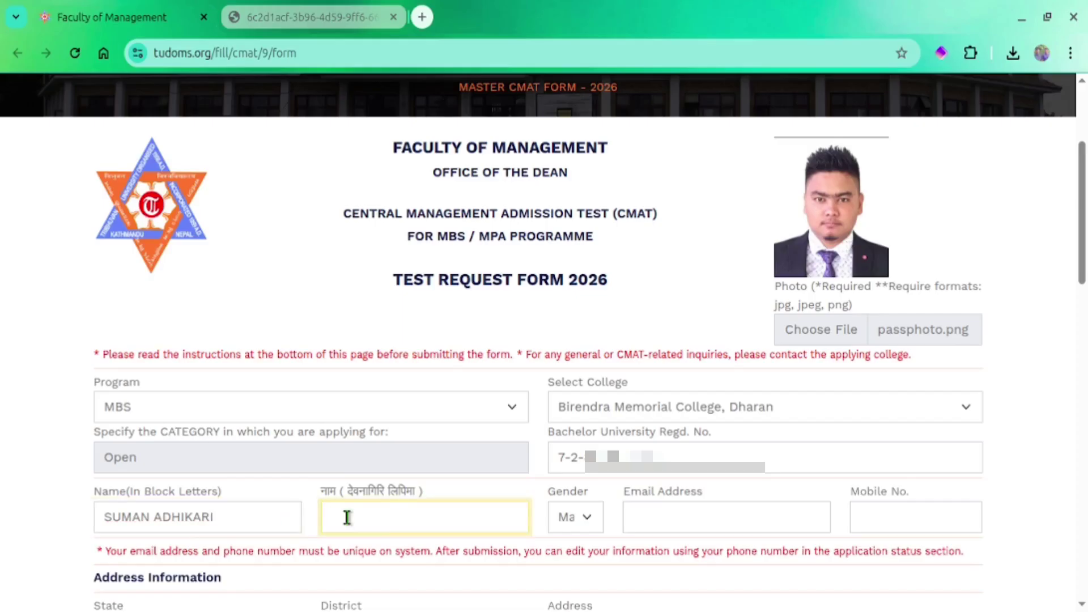
{"action": "type", "text": "ी"}
{"action": "key", "text": "Tab"}
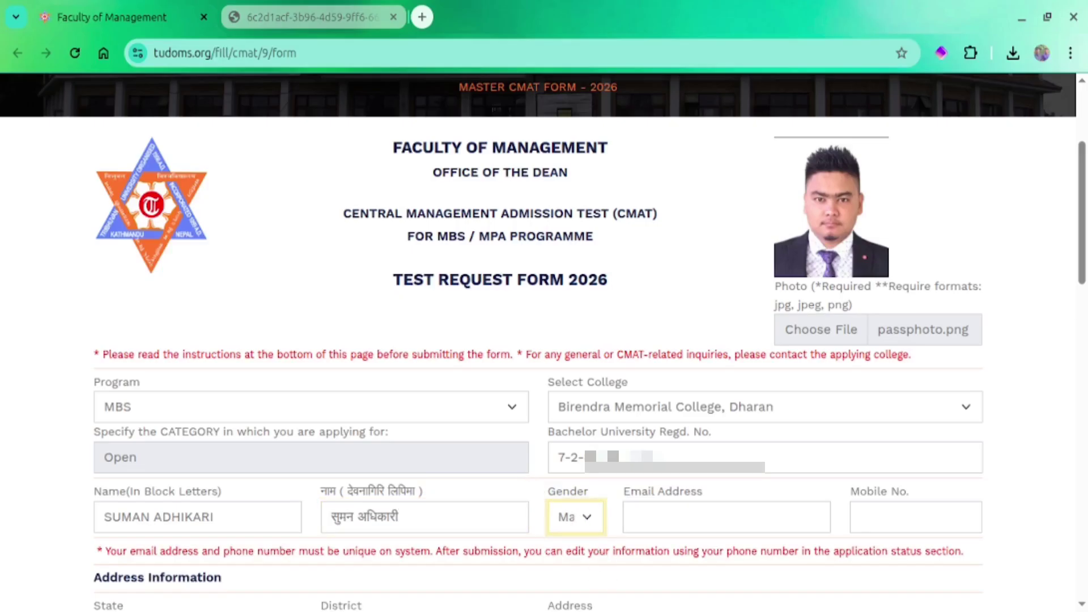
Fill in the applicant's e-mail address and mobile number
{"action": "left_click", "coordinate": [676, 519]}
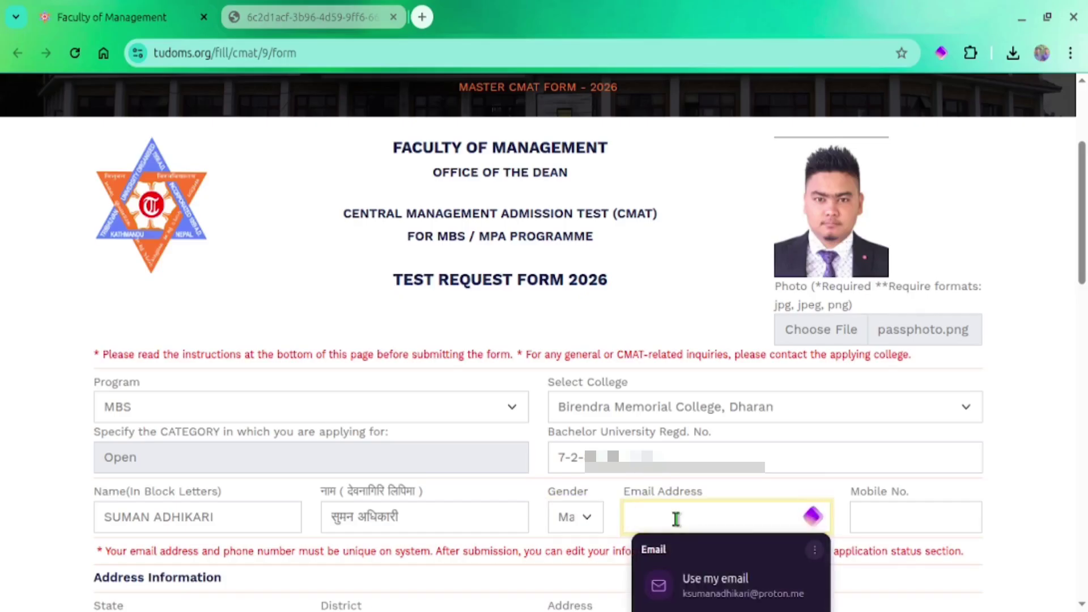
{"action": "type", "text": "स"}
{"action": "key", "text": "BackSpace"}
{"action": "type", "text": "k"}
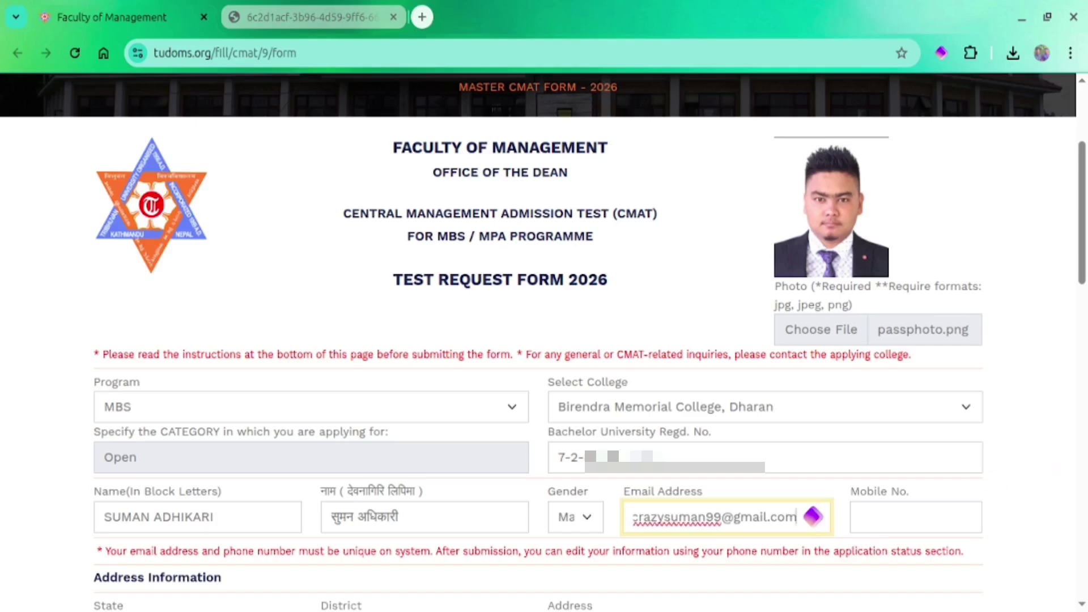
{"action": "key", "text": "Tab"}
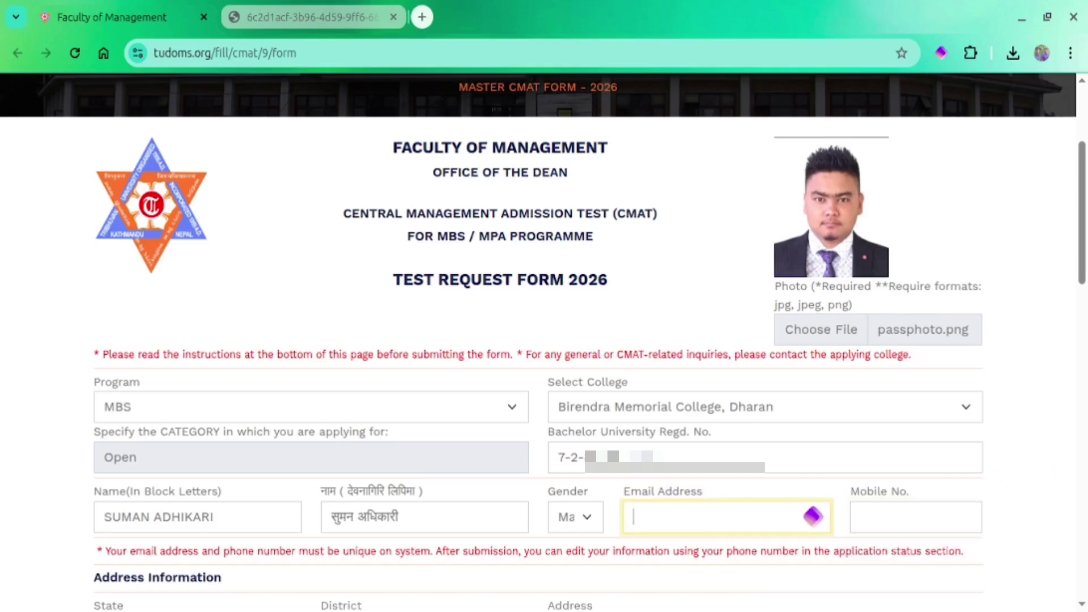
{"action": "type", "text": "ksu"}
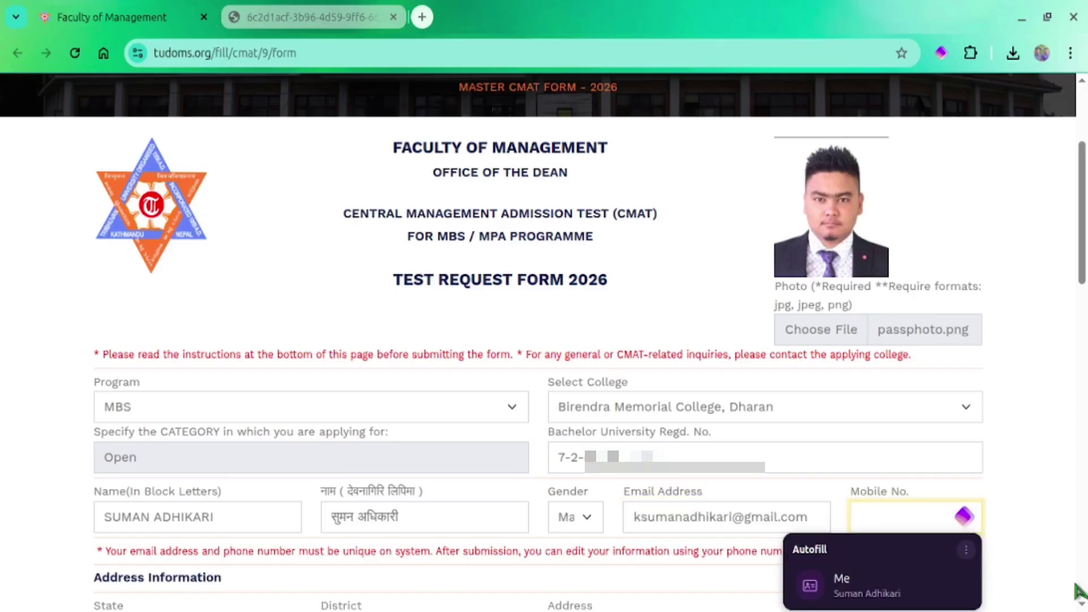
{"action": "type", "text": "984268"}
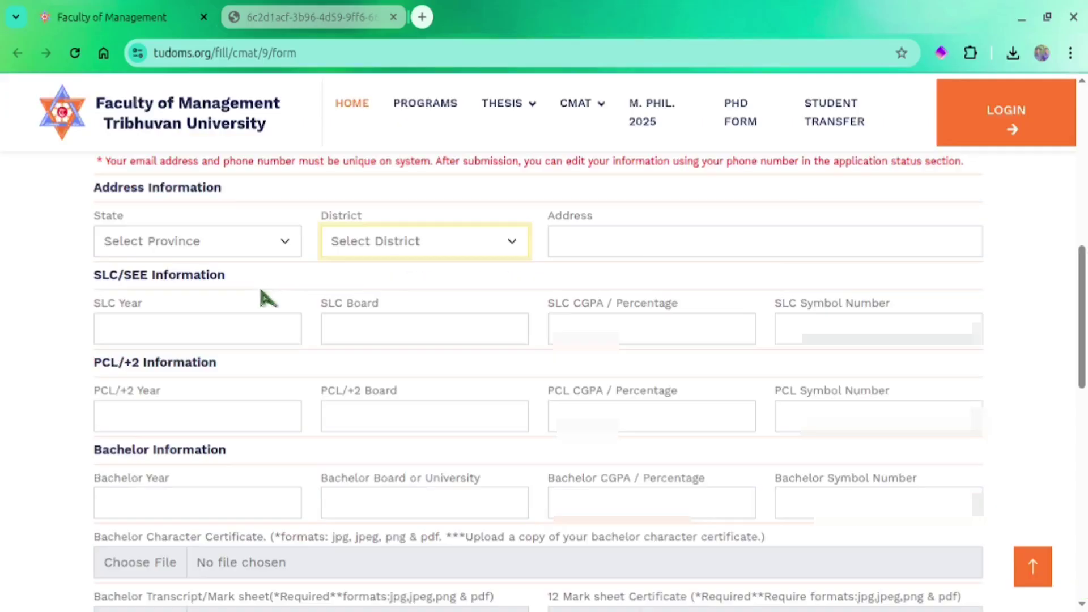
Set State to Province No. 1, District to Jhapa, and enter the street address
{"action": "left_click", "coordinate": [212, 233]}
{"action": "key", "text": "Down"}
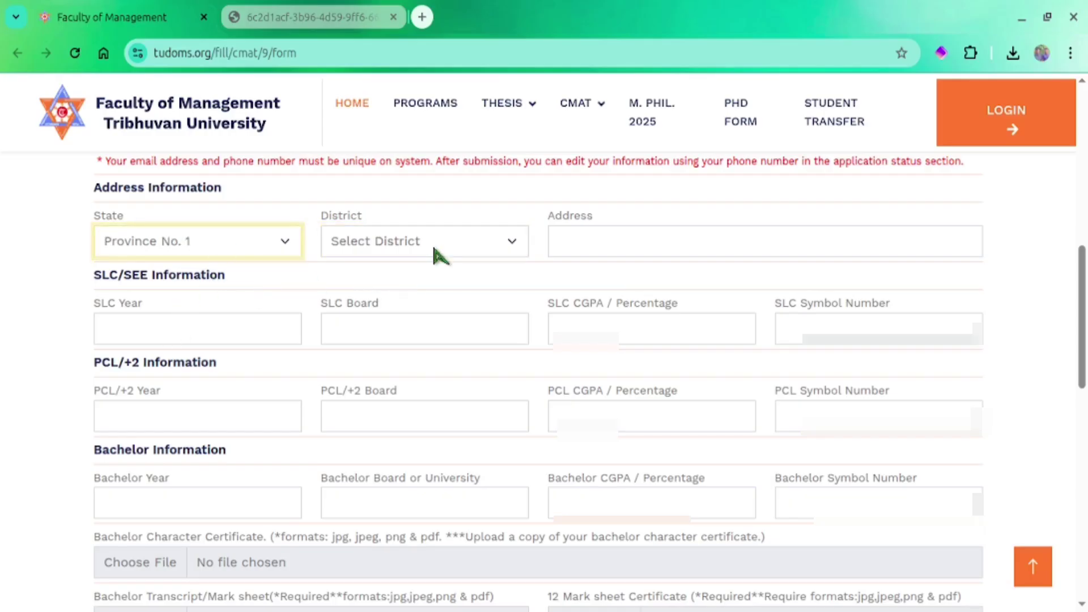
{"action": "left_click", "coordinate": [357, 242]}
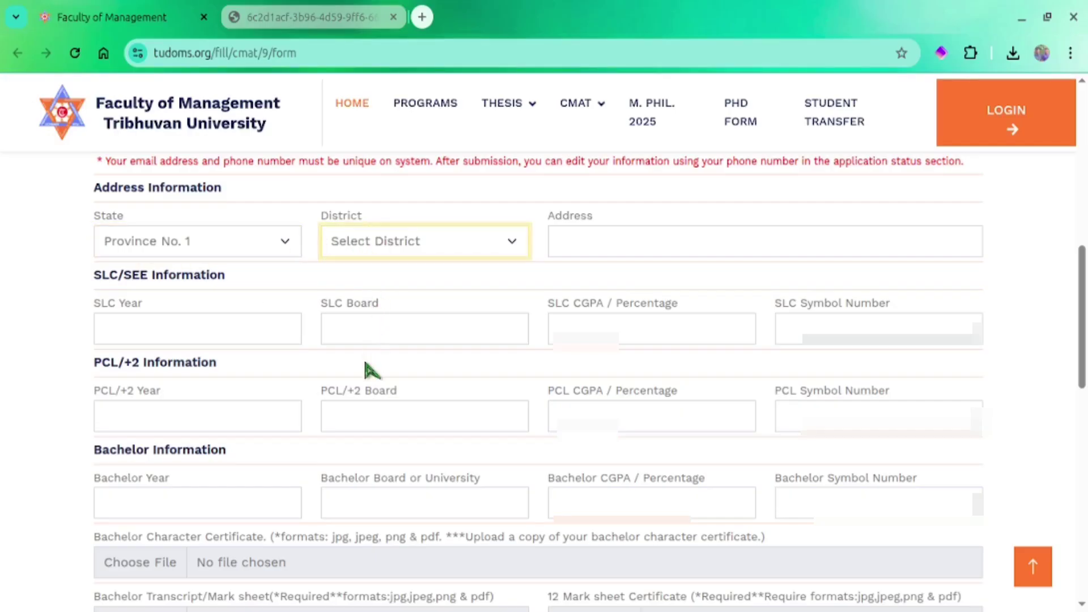
{"action": "key", "text": "j"}
{"action": "left_click", "coordinate": [677, 245]}
{"action": "type", "text": "Kachankawal"}
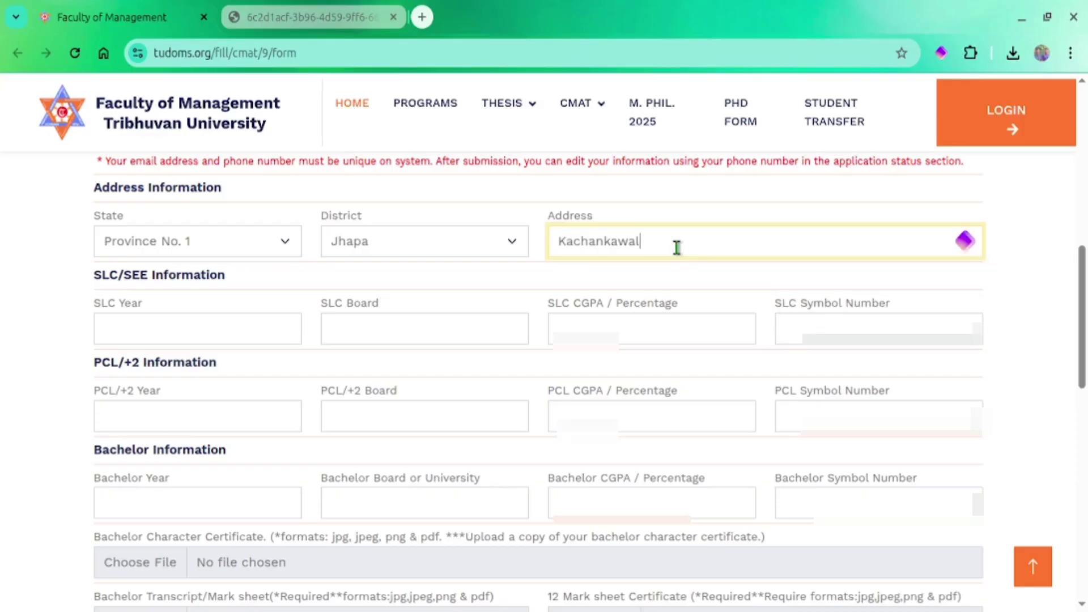
{"action": "type", "text": "-4, Jhapa"}
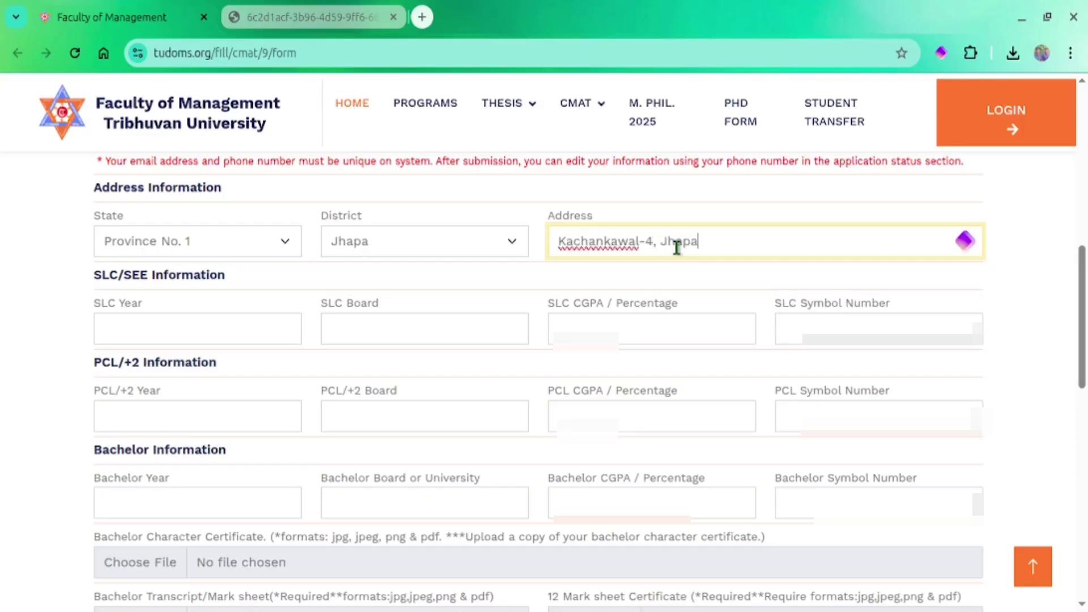
{"action": "key", "text": "Tab"}
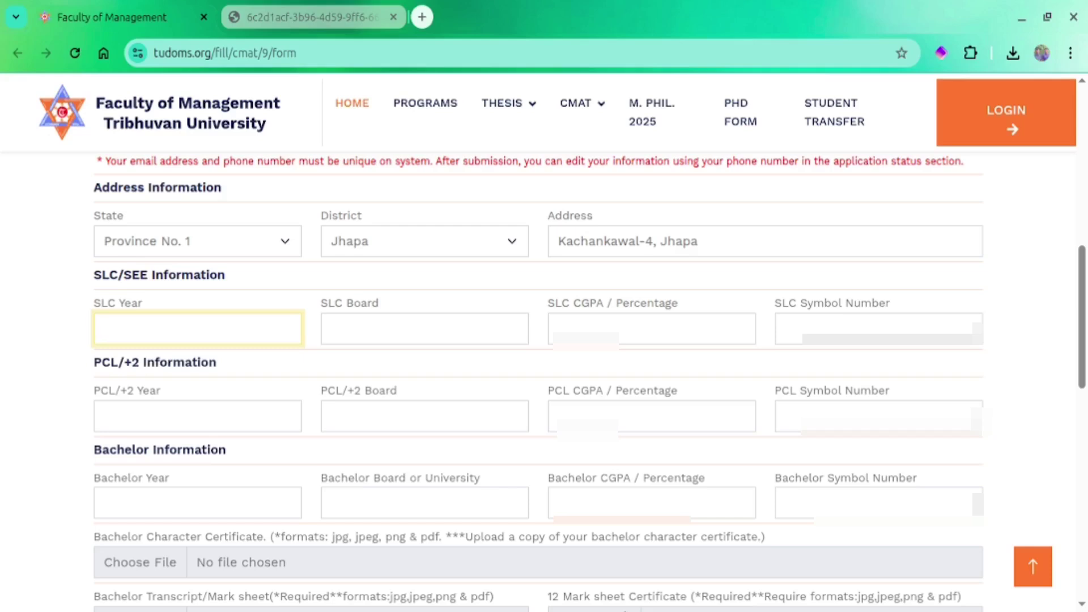
Enter the SLC details: year 2068, board SLC, and the symbol number
{"action": "type", "text": "2068"}
{"action": "left_click", "coordinate": [410, 339]}
{"action": "type", "text": "SLC"}
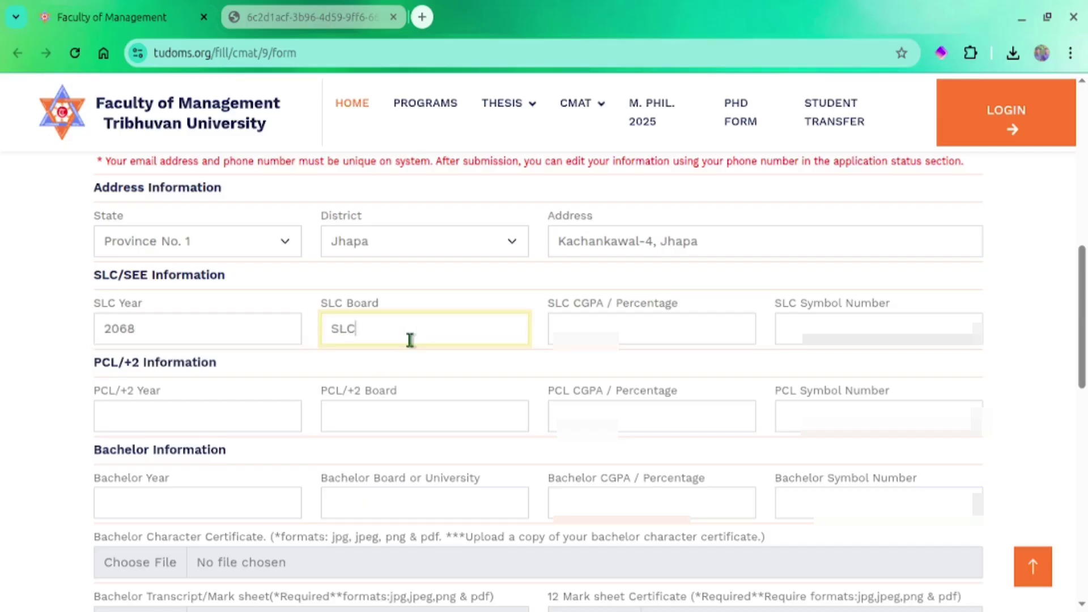
{"action": "left_click", "coordinate": [589, 330]}
{"action": "left_click", "coordinate": [879, 326]}
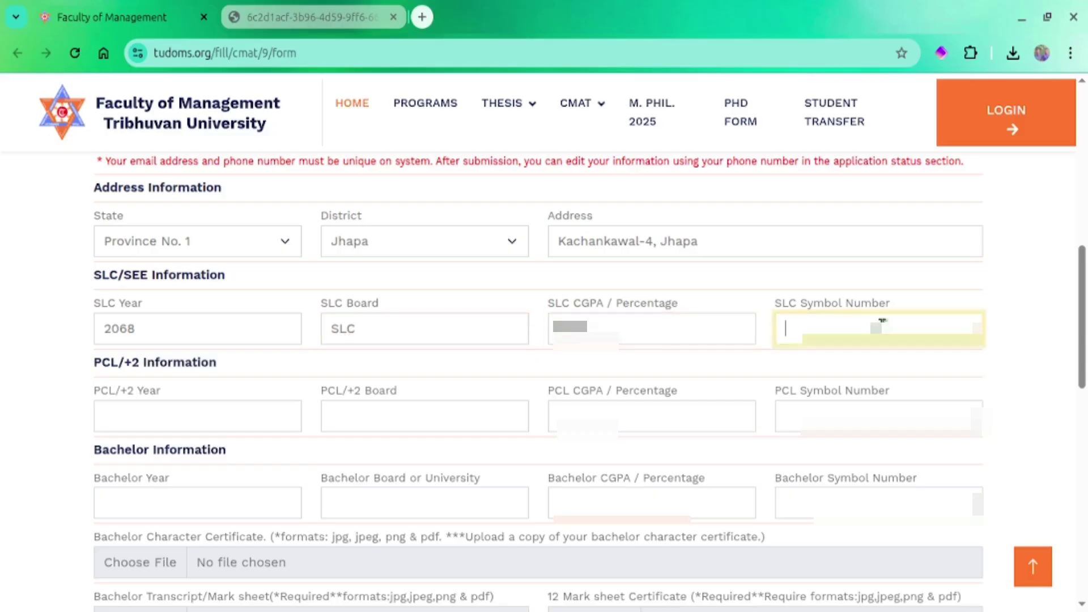
{"action": "type", "text": "00"}
Enter PCL/+2 year 2071, board HSEB and CGPA/percentage 65.4
{"action": "left_click", "coordinate": [180, 420]}
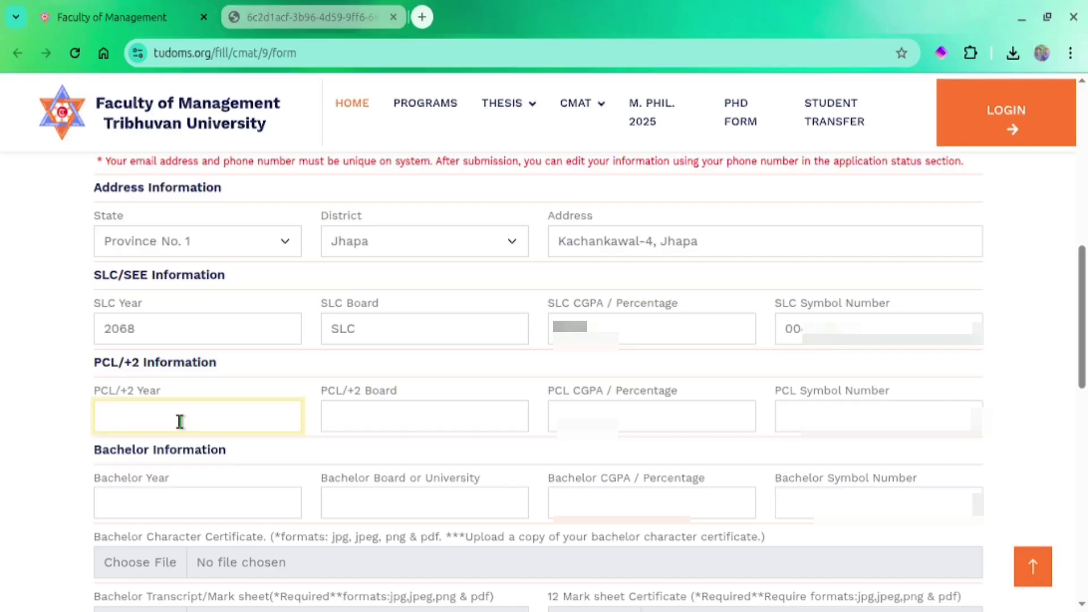
{"action": "type", "text": "2071"}
{"action": "left_click", "coordinate": [425, 415]}
{"action": "type", "text": "HSEB"}
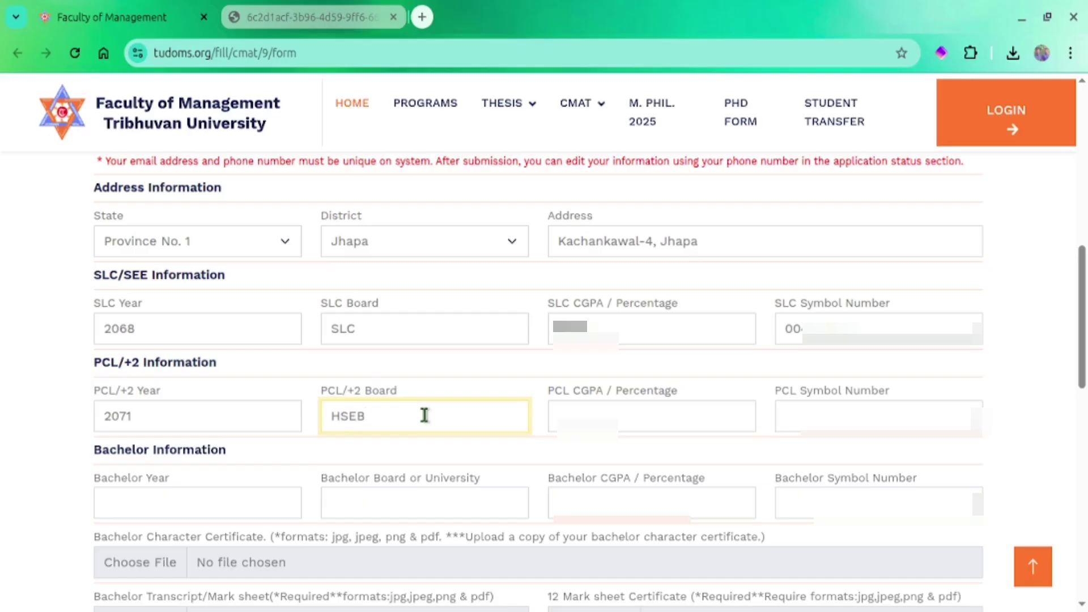
{"action": "left_click", "coordinate": [647, 406]}
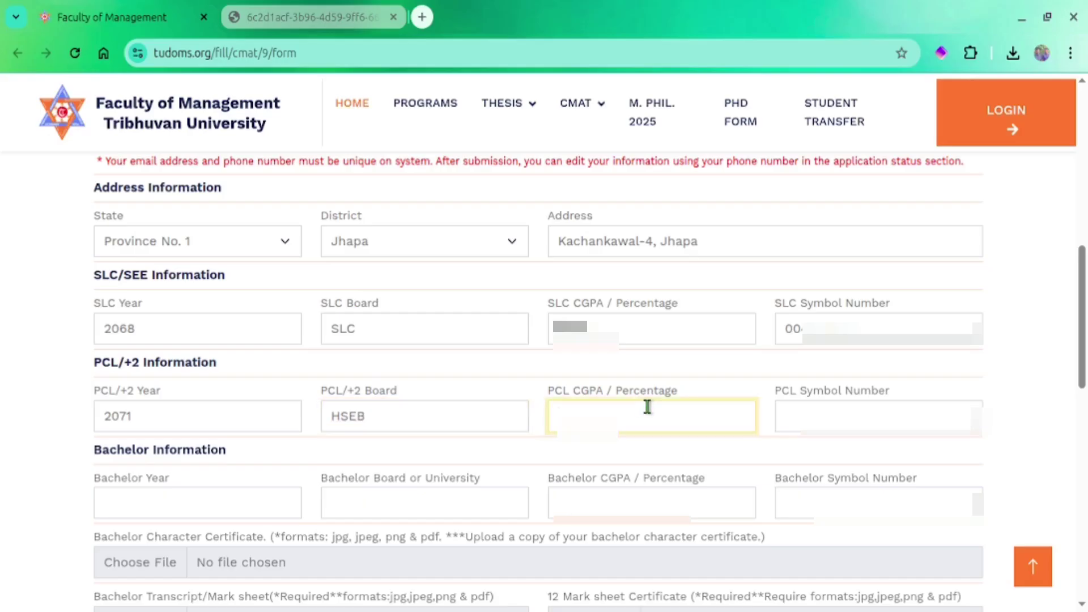
{"action": "type", "text": "65.4"}
{"action": "left_click", "coordinate": [887, 412]}
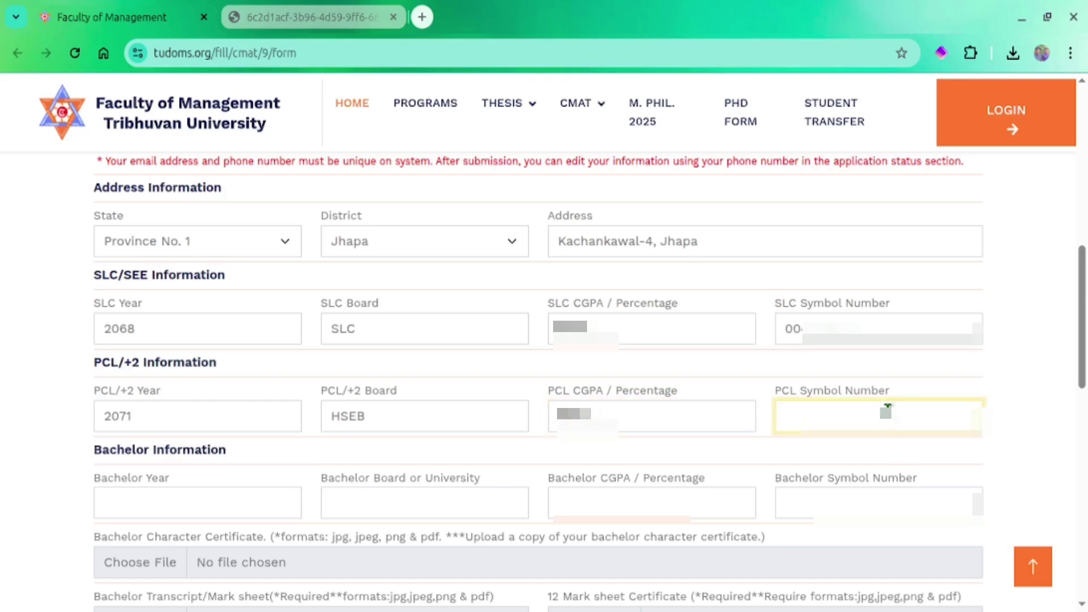
Set Bachelor Year to 2023 and the board to Tribhuwan University
{"action": "left_click", "coordinate": [200, 496]}
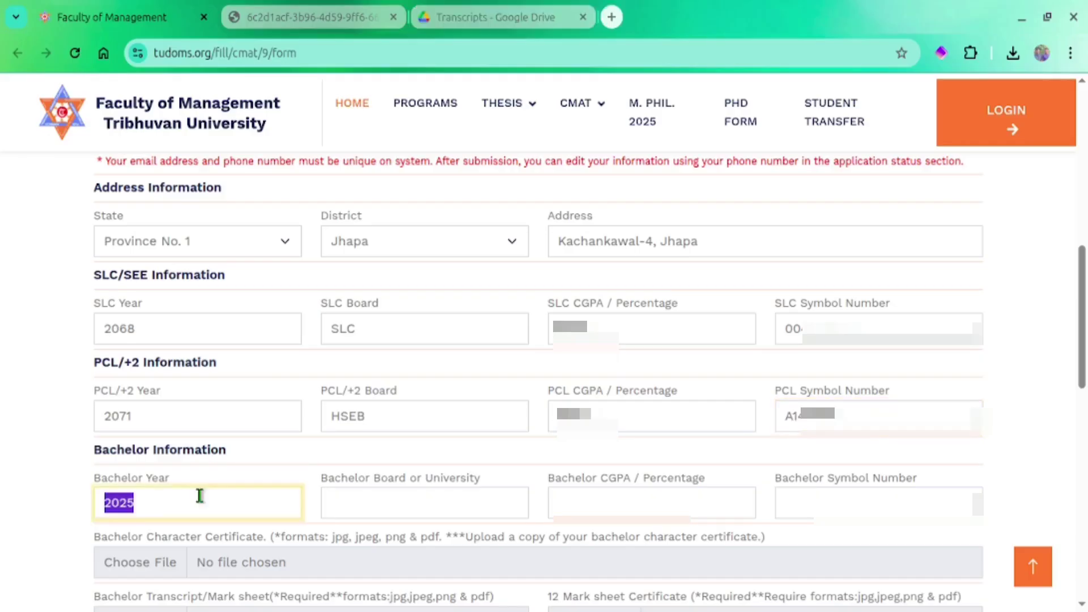
{"action": "key", "text": "BackSpace"}
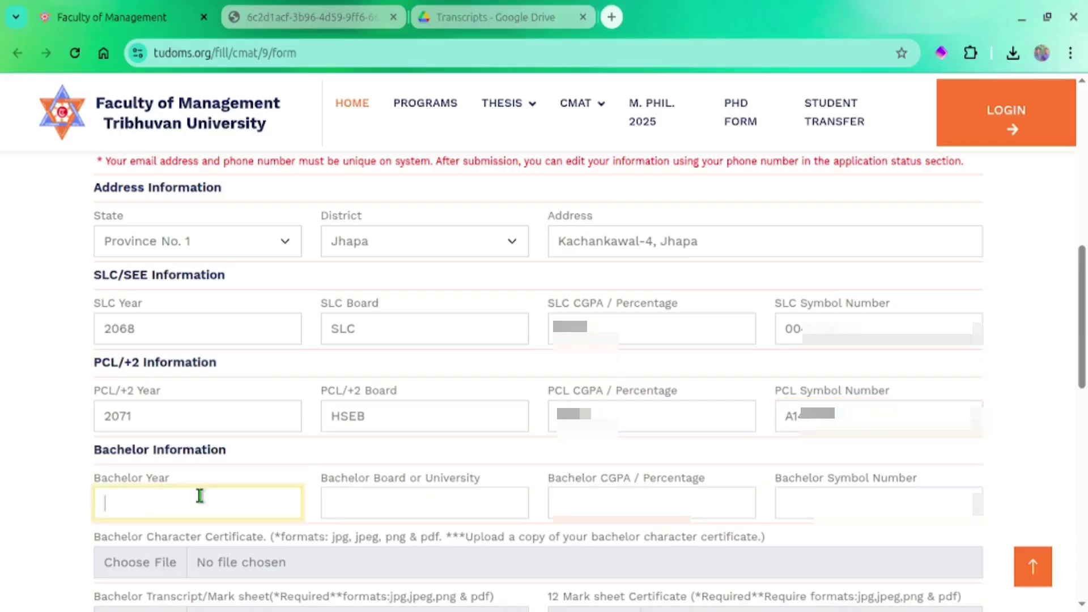
{"action": "type", "text": "2025"}
{"action": "key", "text": "BackSpace"}
{"action": "type", "text": "3"}
{"action": "key", "text": "Tab"}
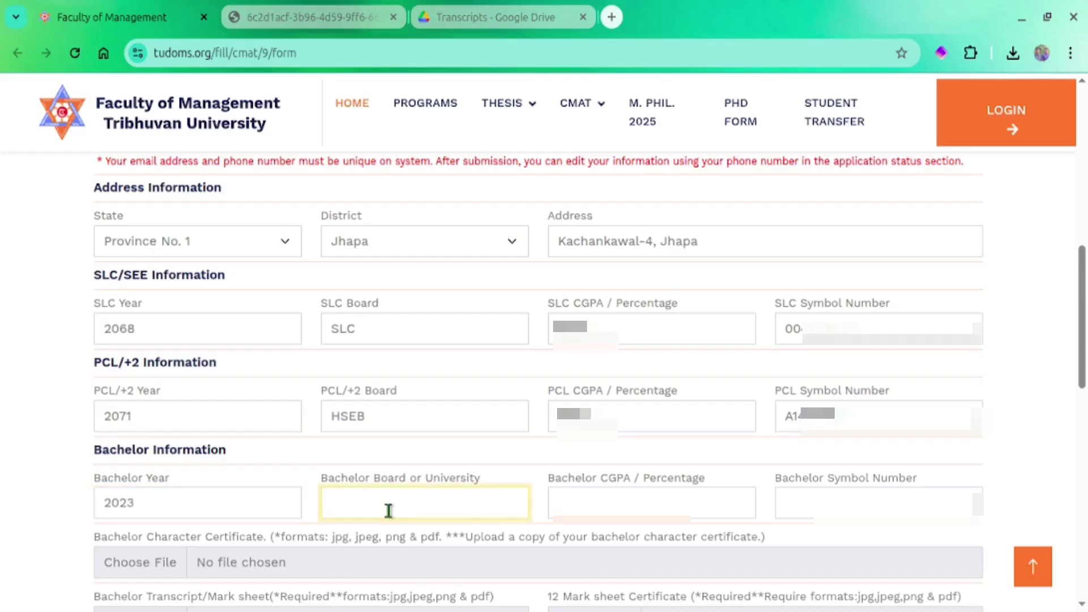
{"action": "type", "text": "T"}
{"action": "type", "text": "ribhuwan Uni"}
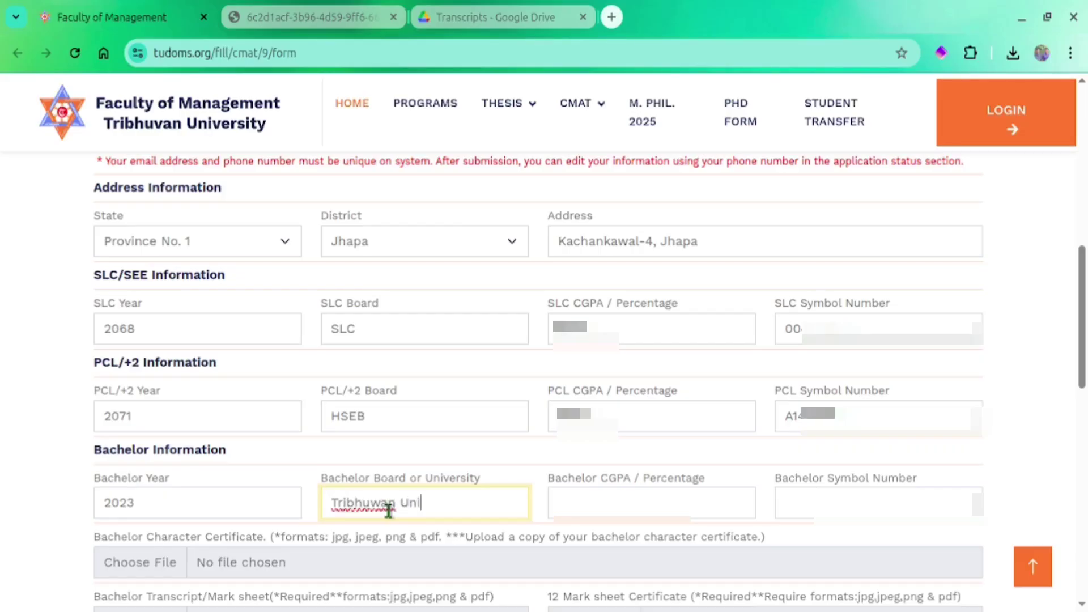
{"action": "type", "text": "versity"}
Enter the bachelor CGPA after checking it on the transcript in the Drive tab
{"action": "key", "text": "Tab"}
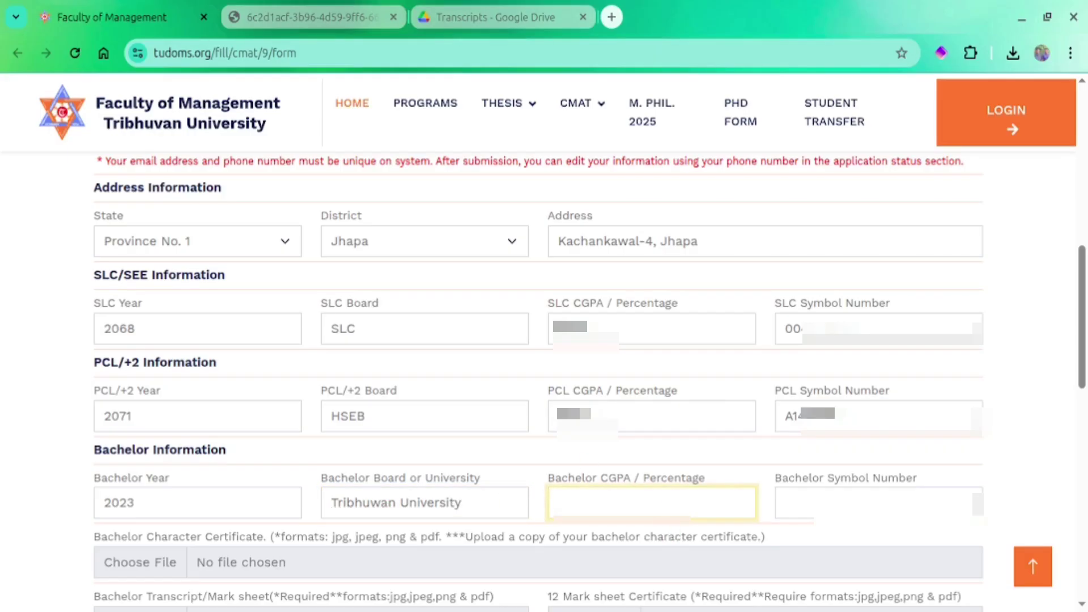
{"action": "type", "text": "3"}
{"action": "key", "text": "BackSpace"}
{"action": "left_click", "coordinate": [848, 534]}
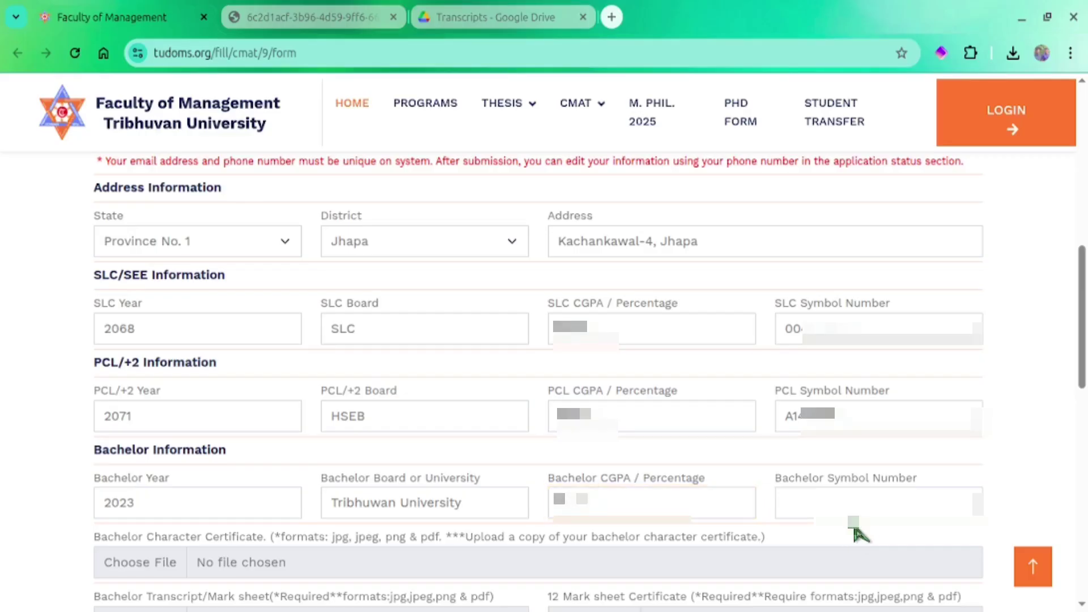
{"action": "left_click", "coordinate": [868, 497]}
{"action": "left_click", "coordinate": [515, 16]}
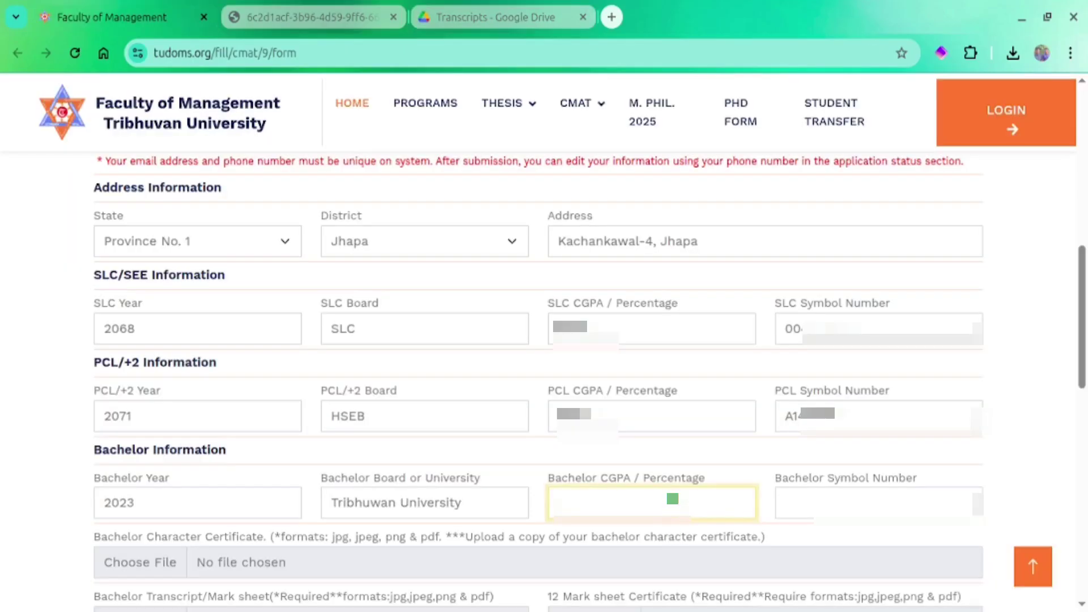
{"action": "type", "text": "3."}
{"action": "key", "text": "Tab"}
{"action": "scroll", "coordinate": [1086, 407], "scroll_direction": "down", "scroll_amount": 5}
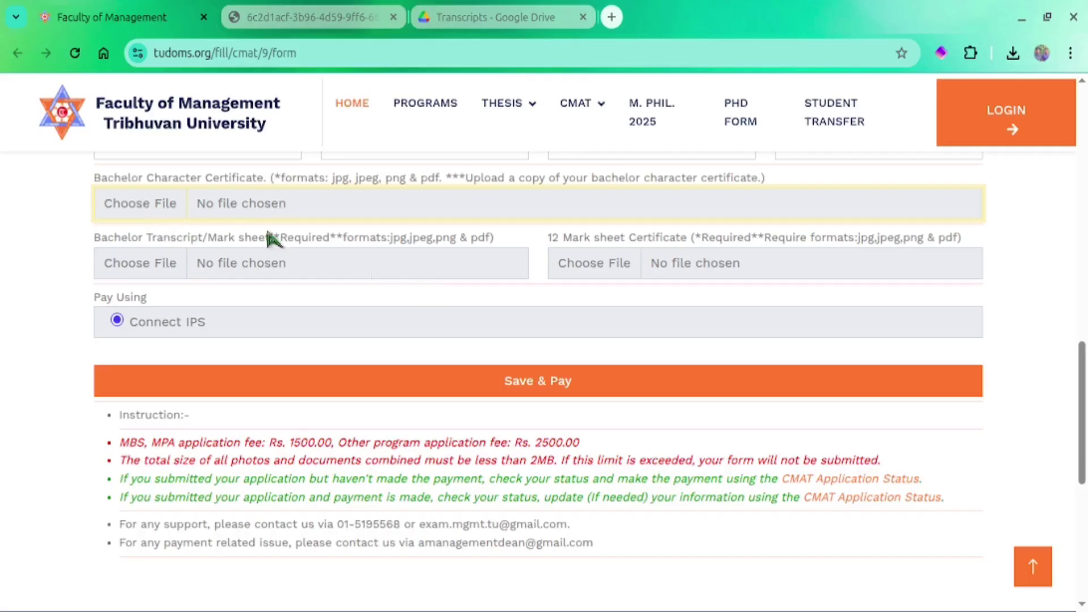
Attach bachelor.char.jpeg as the character certificate and bbs.png as the bachelor transcript
{"action": "left_click", "coordinate": [251, 211]}
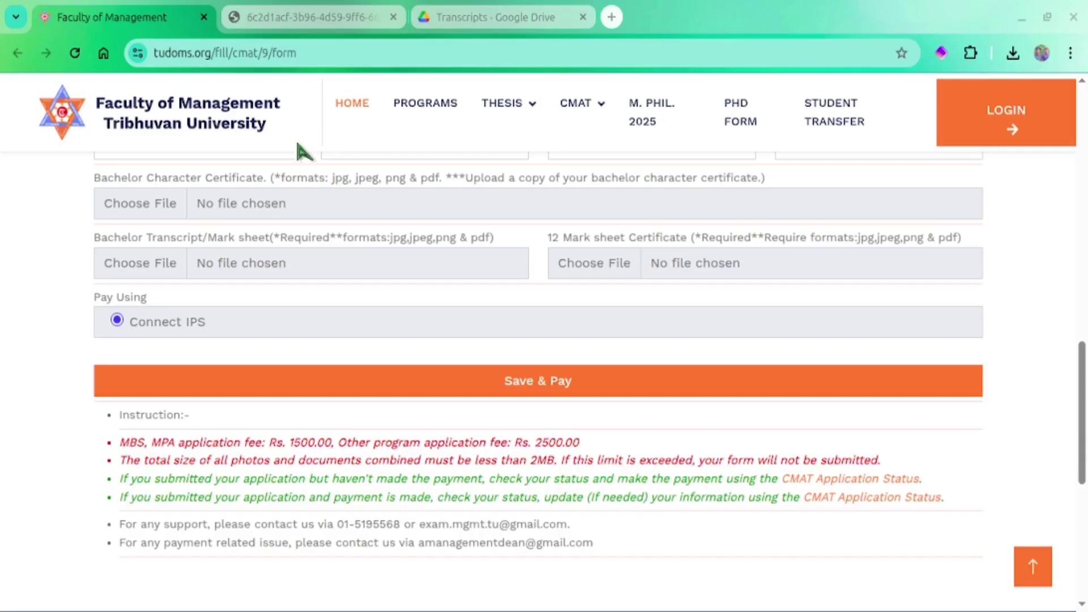
{"action": "left_click", "coordinate": [959, 596]}
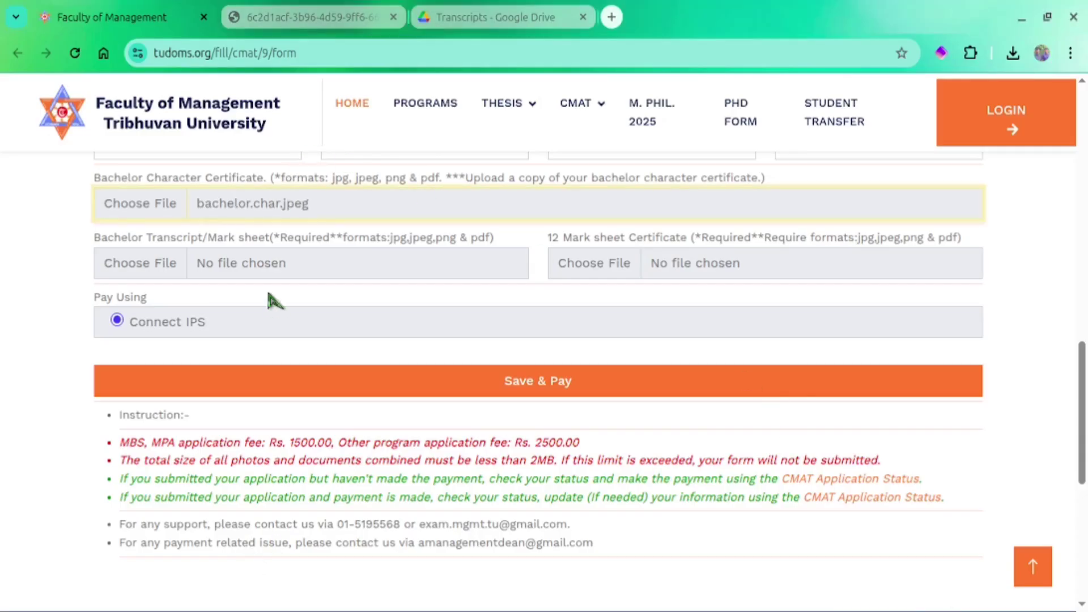
{"action": "left_click", "coordinate": [245, 271]}
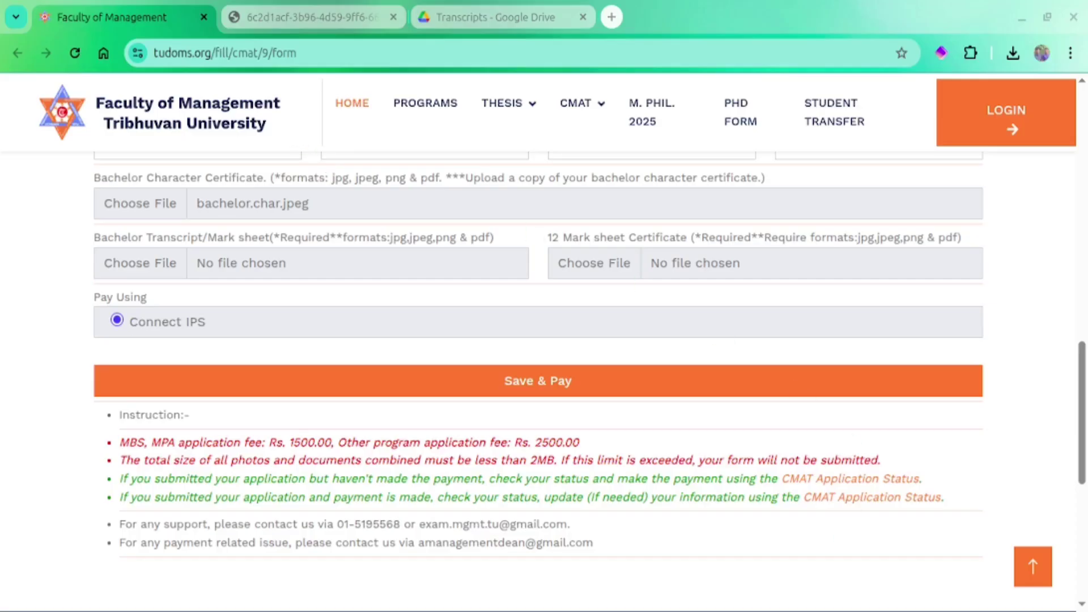
{"action": "left_click", "coordinate": [932, 594]}
Attach Transcript.jpg as the 12 mark sheet and submit the form with Save & Pay
{"action": "left_click", "coordinate": [651, 268]}
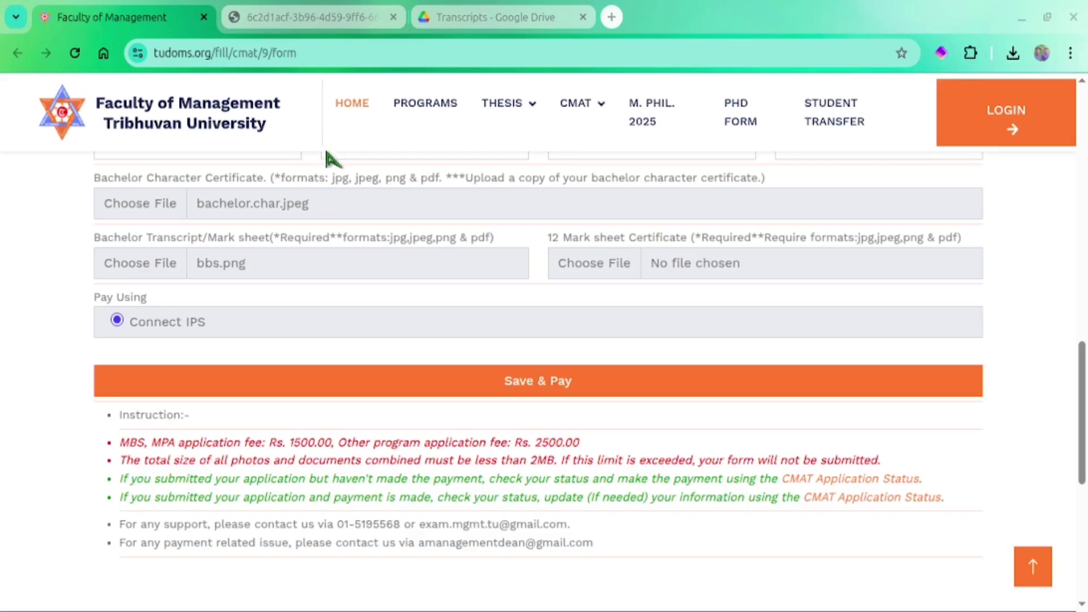
{"action": "left_click", "coordinate": [947, 582]}
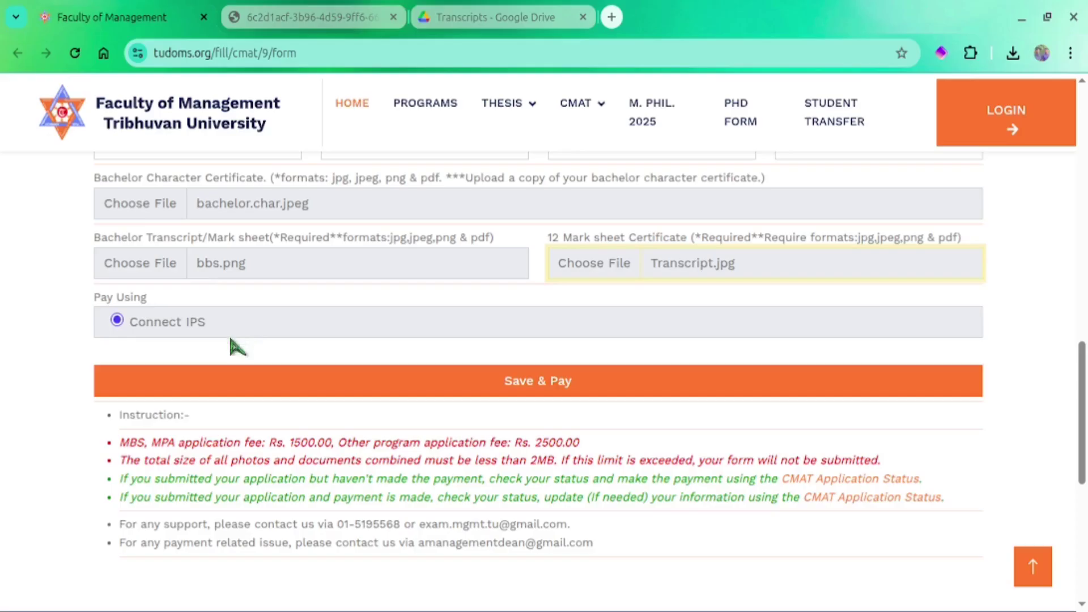
{"action": "left_click", "coordinate": [475, 387]}
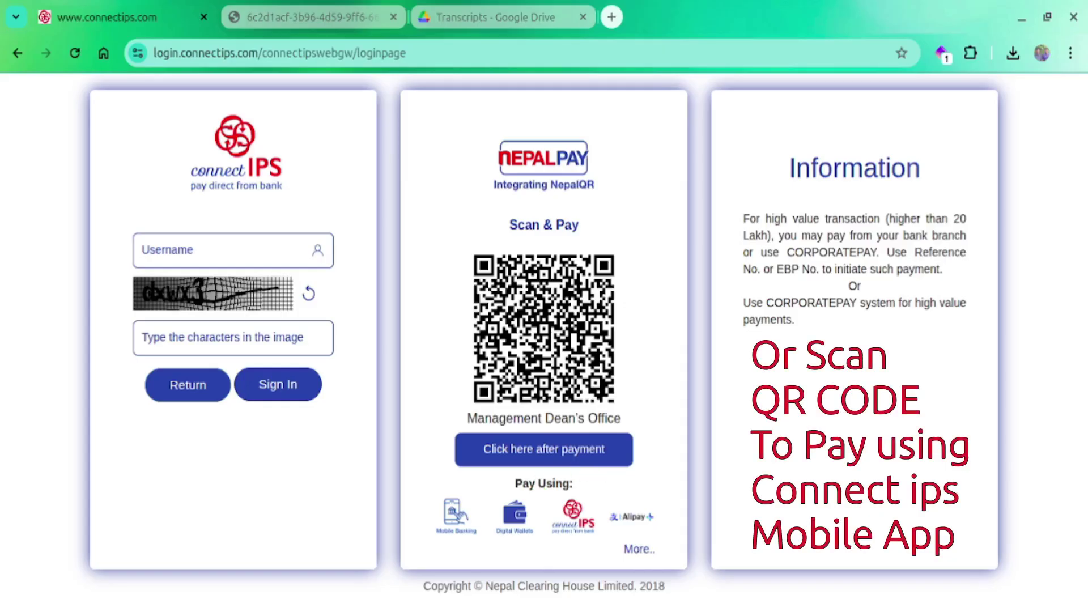
Sign in to connectIPS using the saved login, the captcha and the account password
{"action": "left_click", "coordinate": [209, 254]}
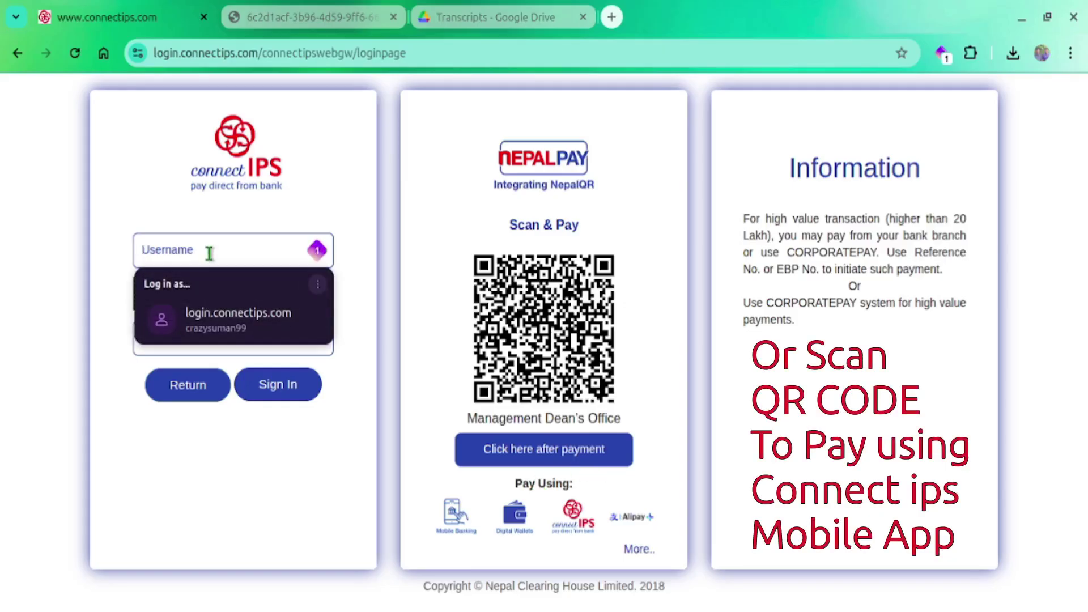
{"action": "left_click", "coordinate": [199, 316]}
{"action": "left_click", "coordinate": [213, 347]}
{"action": "type", "text": "dxwx3"}
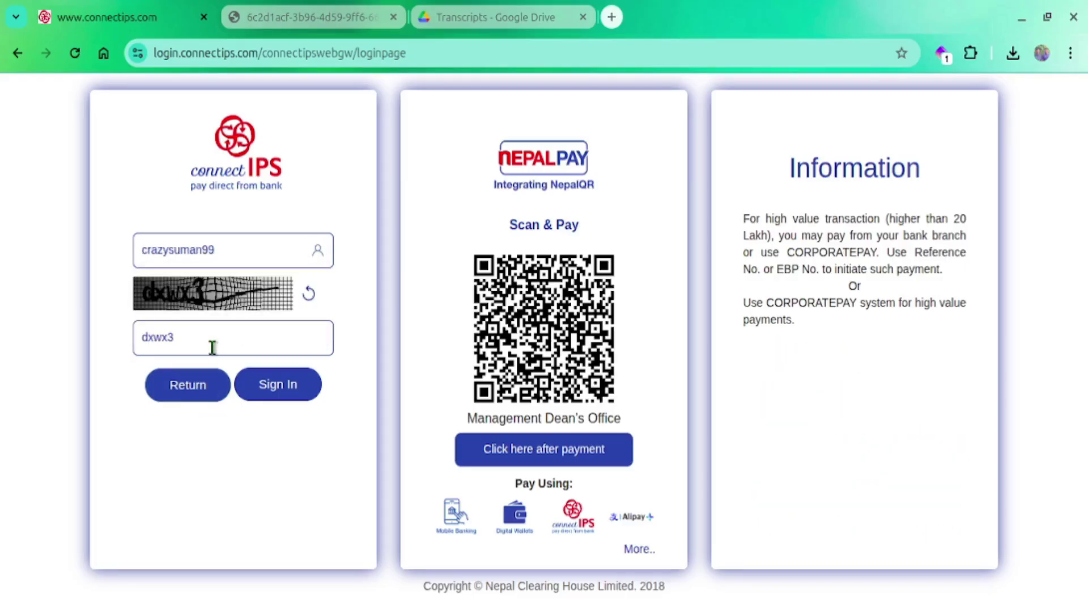
{"action": "left_click", "coordinate": [267, 384]}
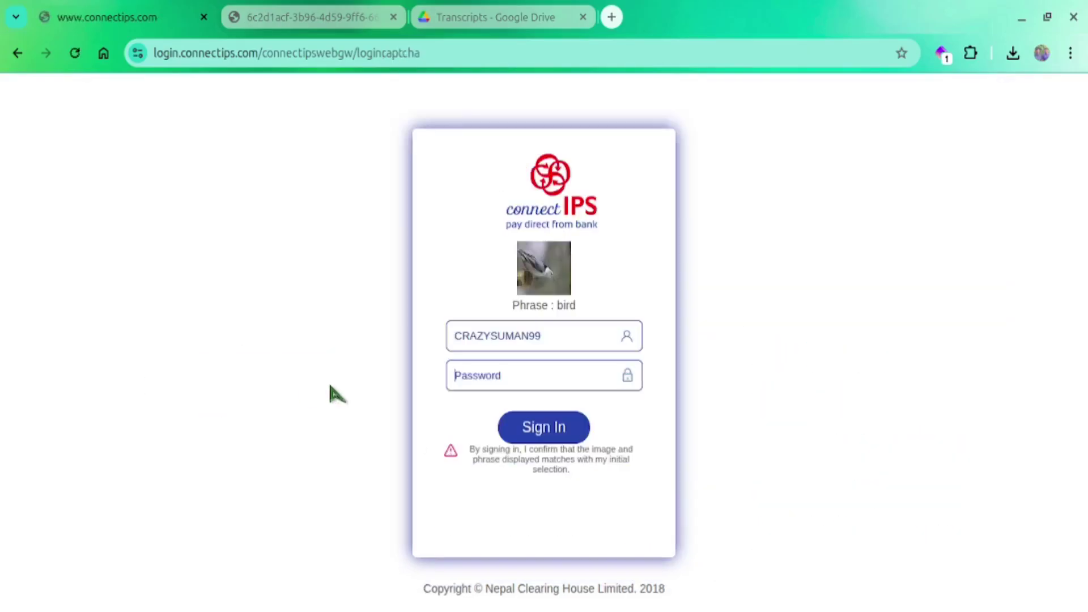
{"action": "key", "text": "Return"}
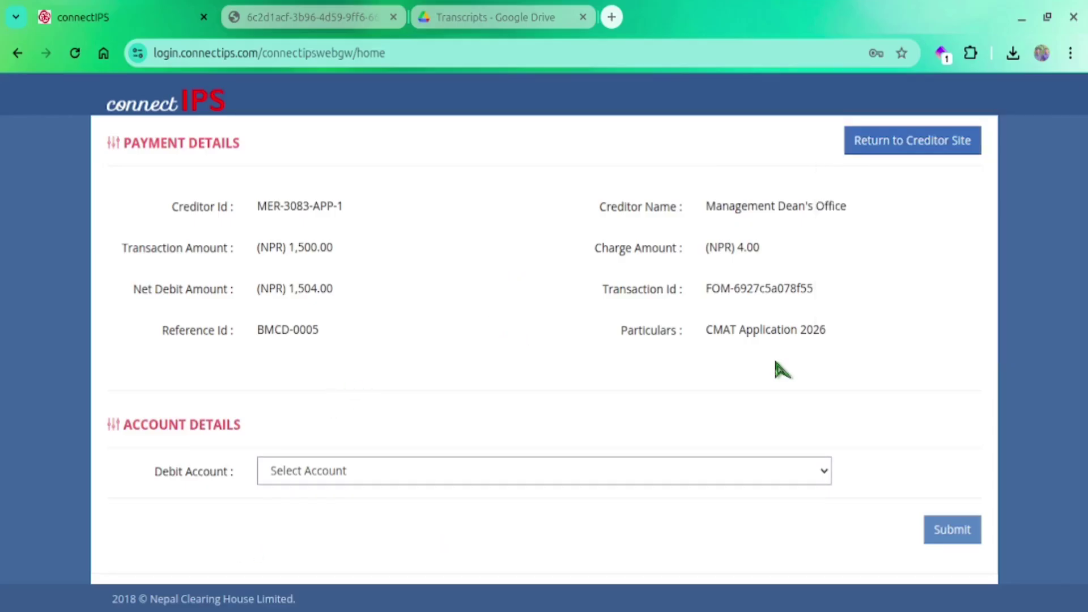
Select the creditor name text on the payment details page
{"action": "double_click", "coordinate": [720, 207]}
{"action": "triple_click", "coordinate": [796, 206]}
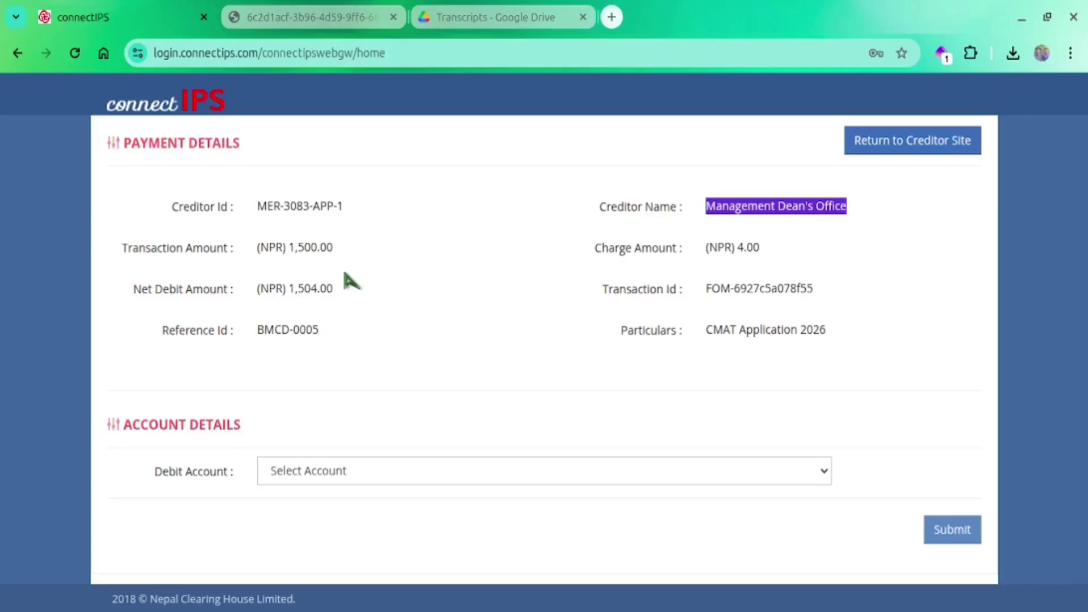
{"action": "left_click", "coordinate": [297, 258]}
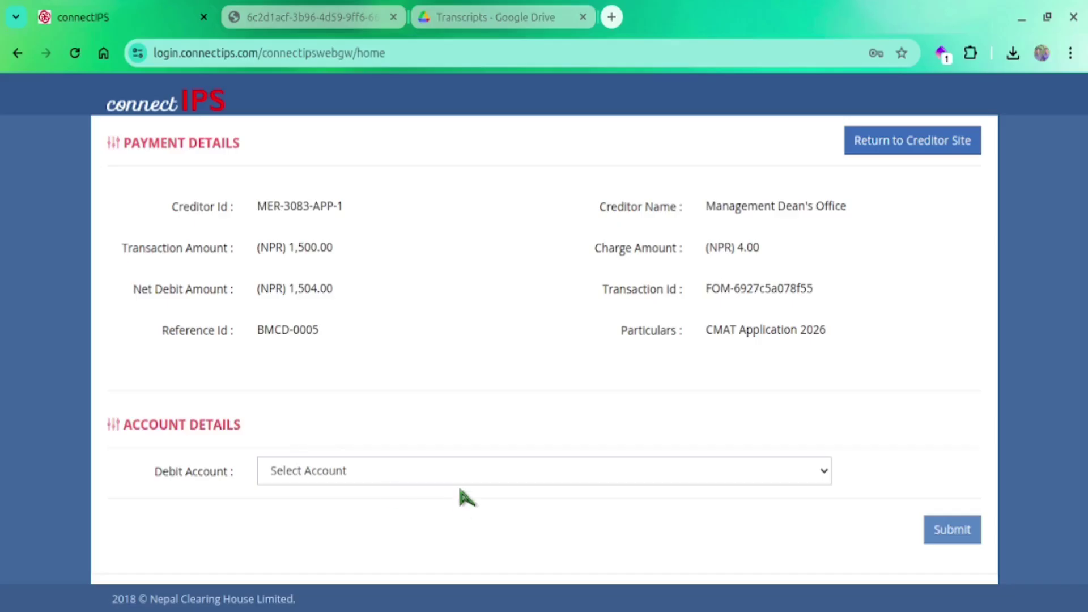
Choose the Global IME account as the debit account and submit the payment
{"action": "left_click", "coordinate": [525, 475]}
{"action": "left_click", "coordinate": [685, 530]}
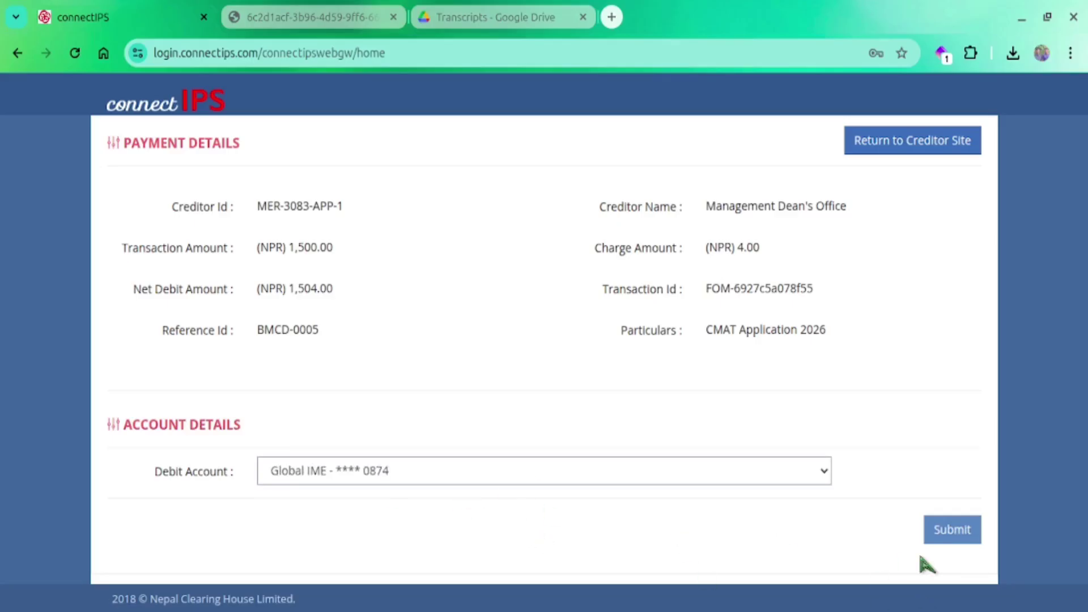
{"action": "left_click", "coordinate": [945, 537]}
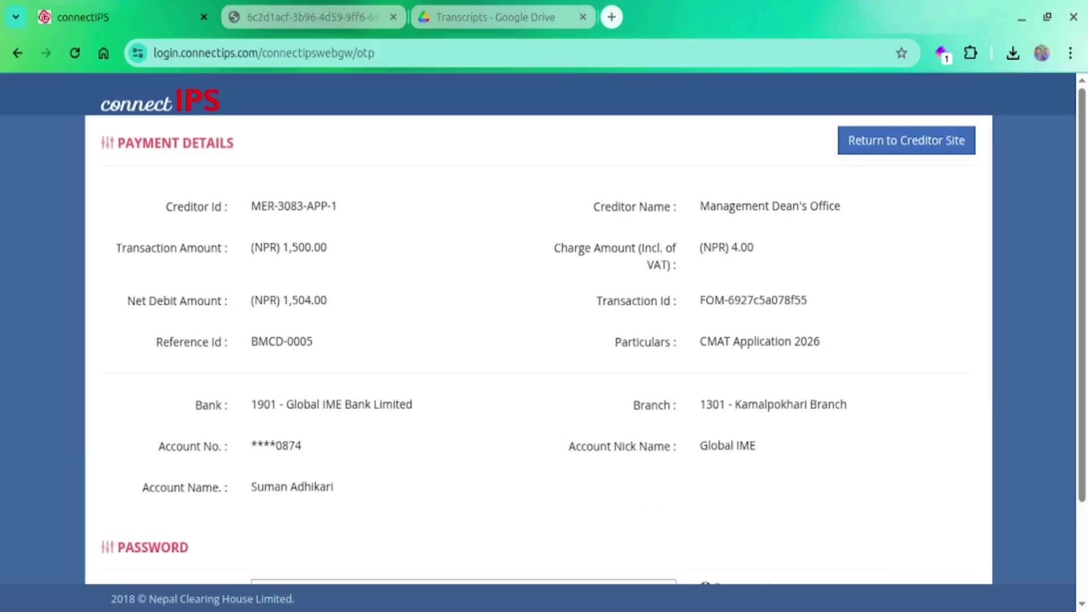
Paste the one-time password and submit it to confirm the NPR 1,500 payment
{"action": "scroll", "coordinate": [621, 395], "scroll_direction": "down", "scroll_amount": 2}
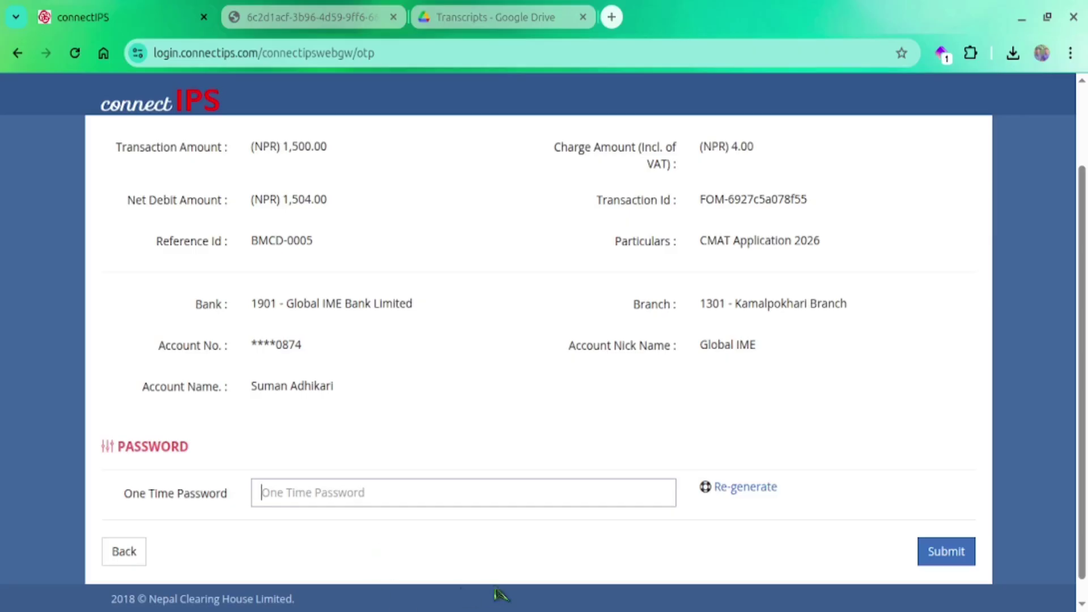
{"action": "key", "text": "ctrl+v"}
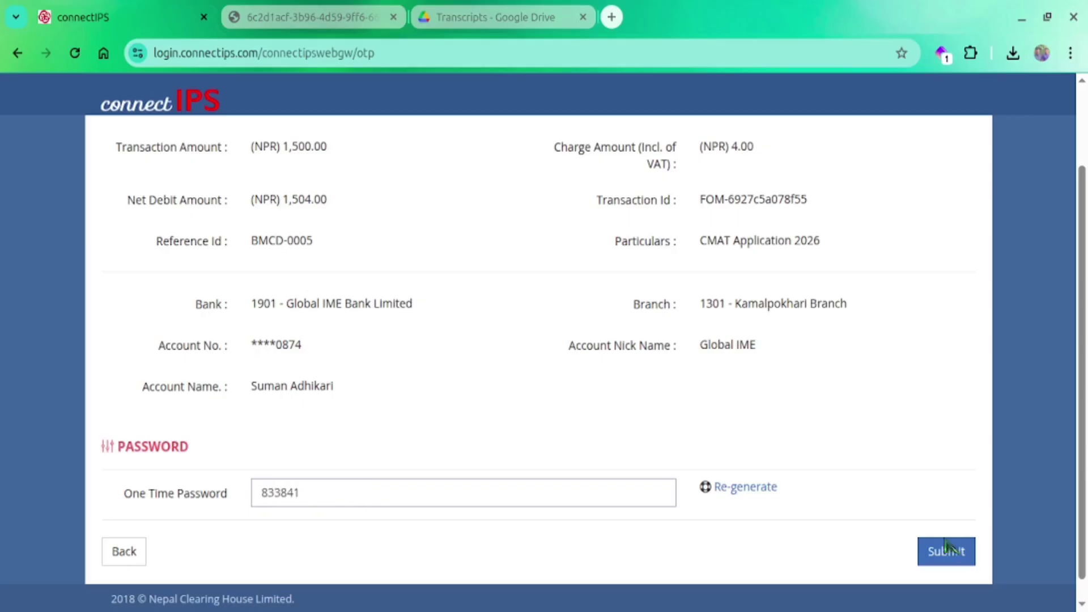
{"action": "left_click", "coordinate": [946, 551]}
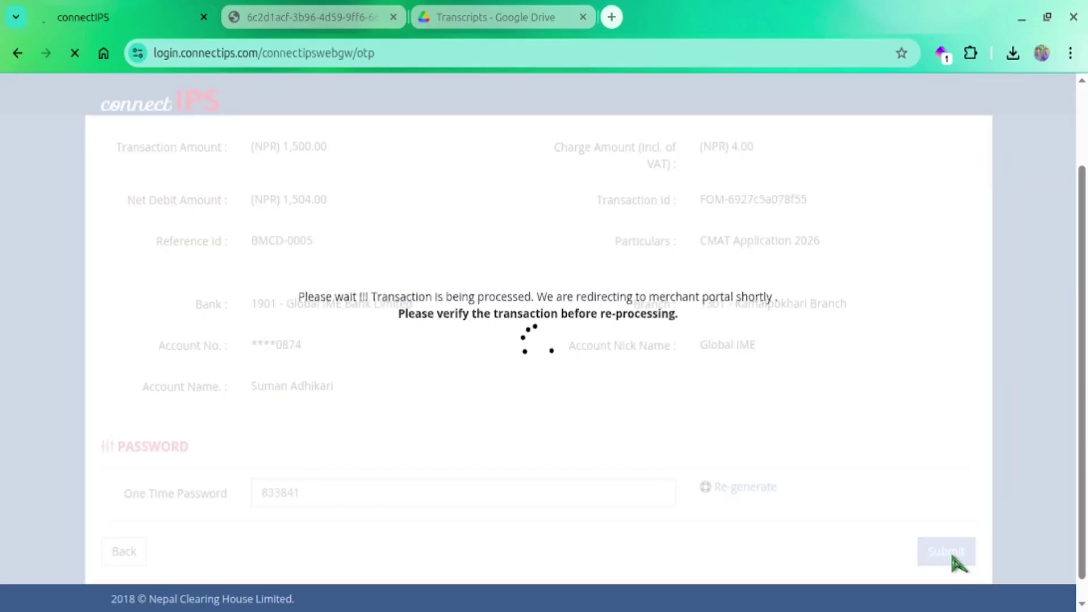